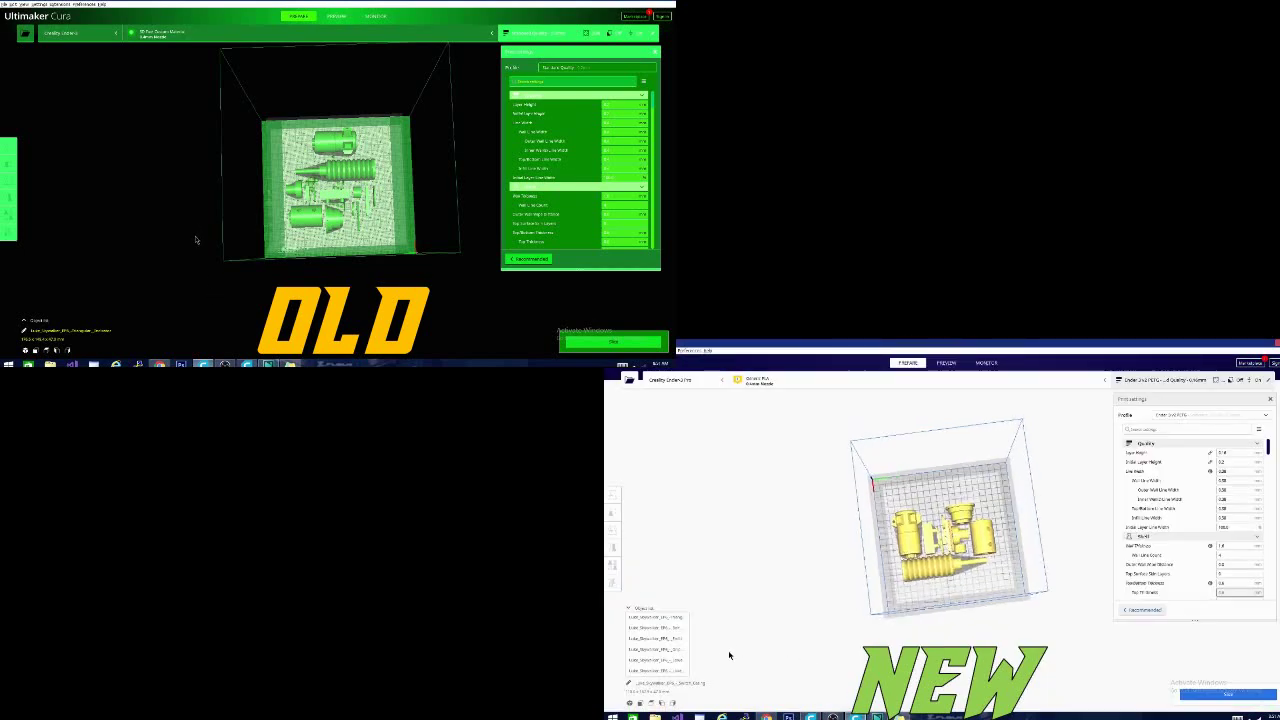
Orbit around the empty Ender-3 Pro build plate to compare the old and new interface themes.
right_drag(730, 655, 1183, 690)
right_drag(538, 310, 673, 313)
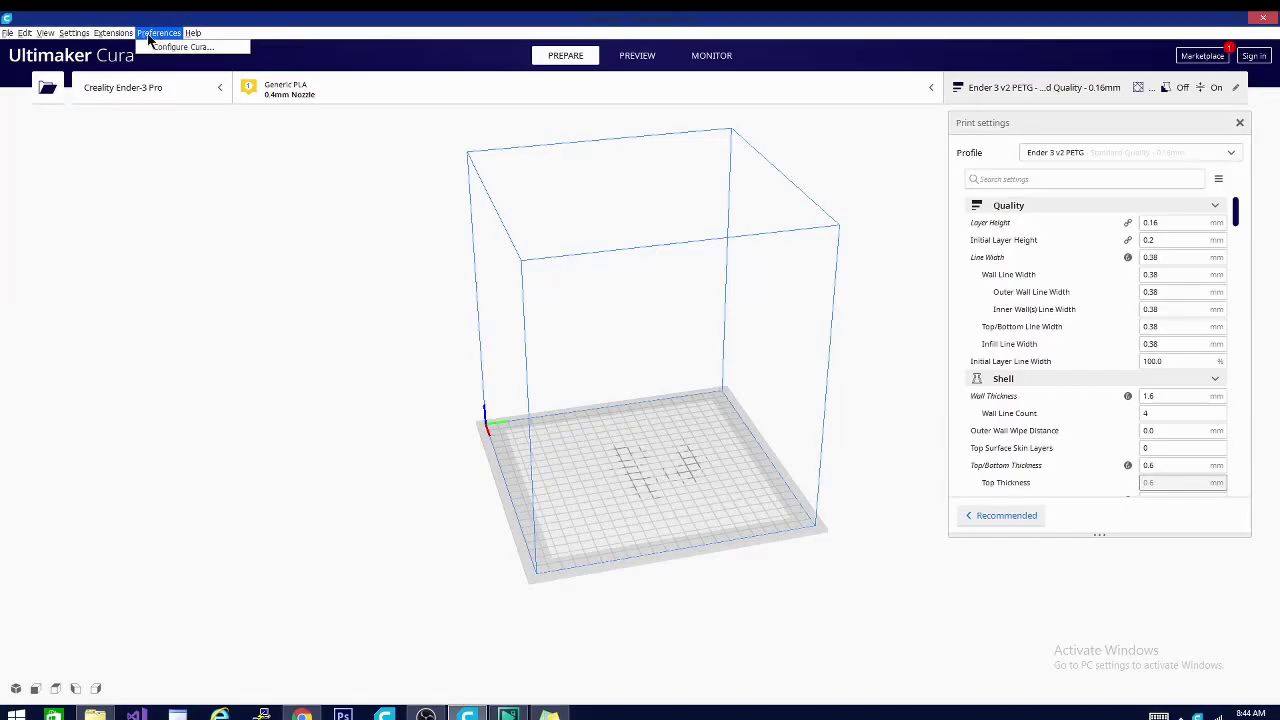
Open Help > What's New and scroll through the 4.8.0 bug fixes and printer profiles.
mouse_move(193, 33)
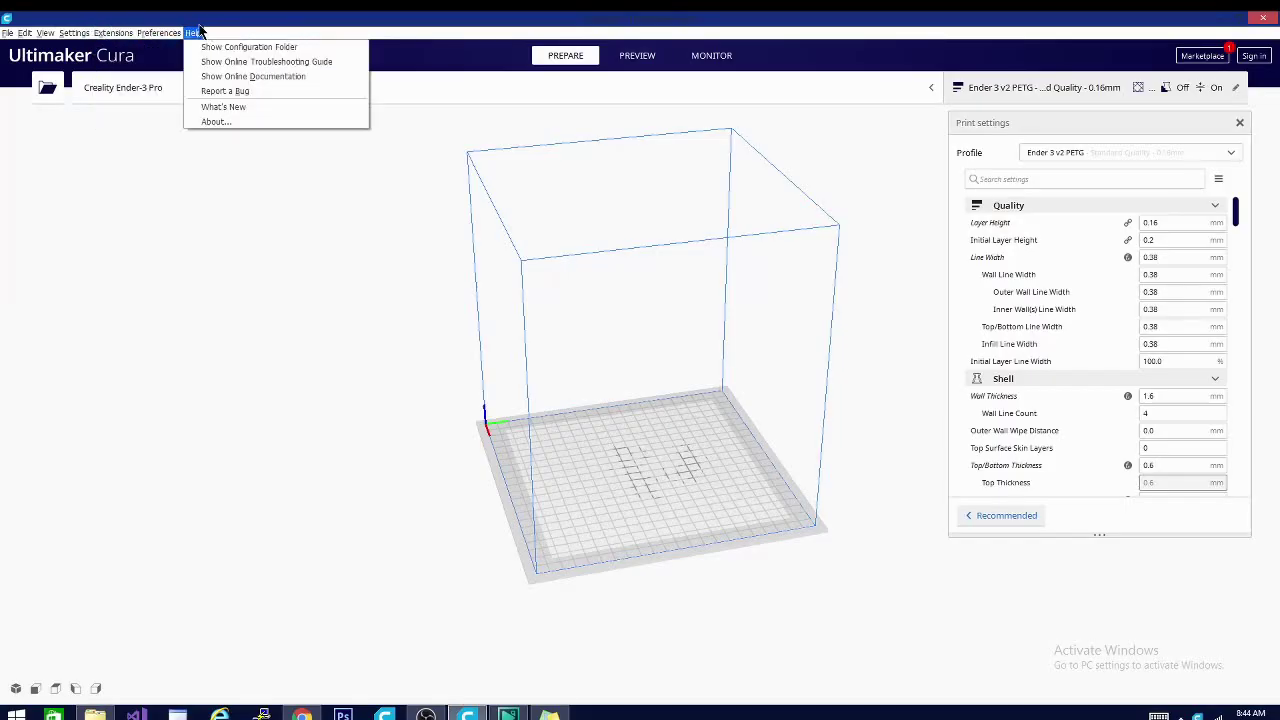
click(213, 110)
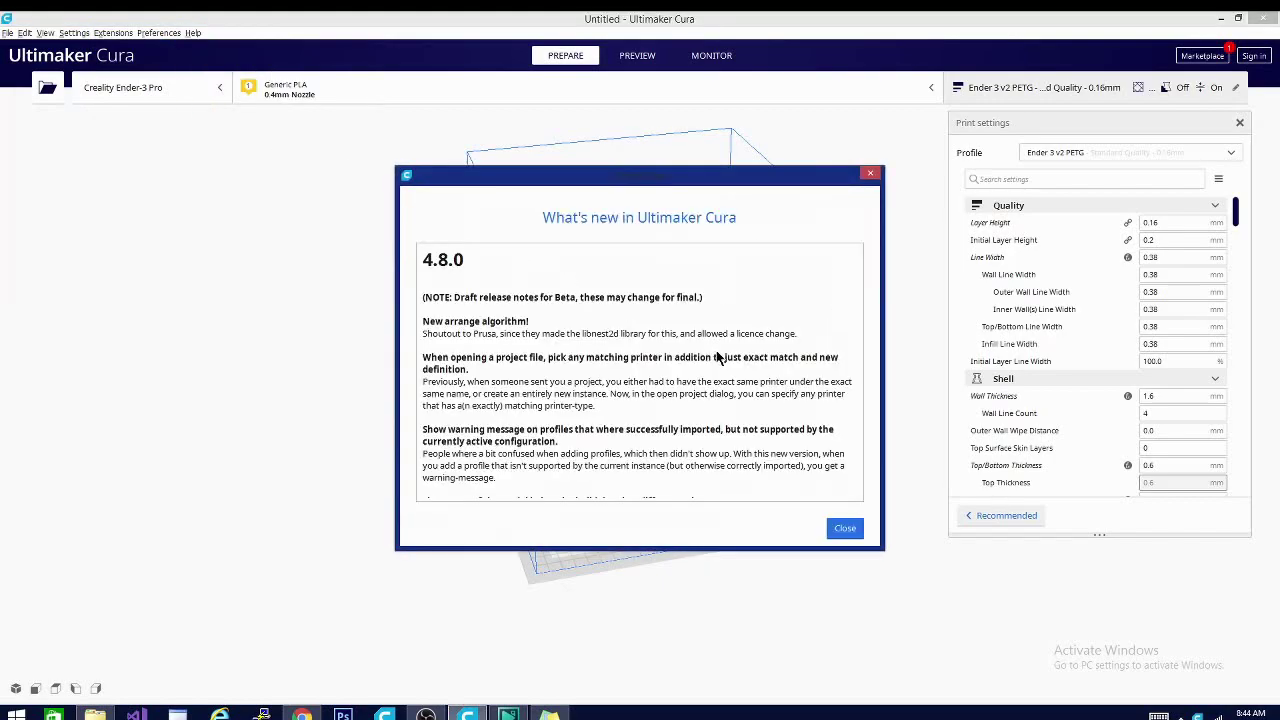
scroll(720, 367, down, 5)
scroll(720, 372, down, 10)
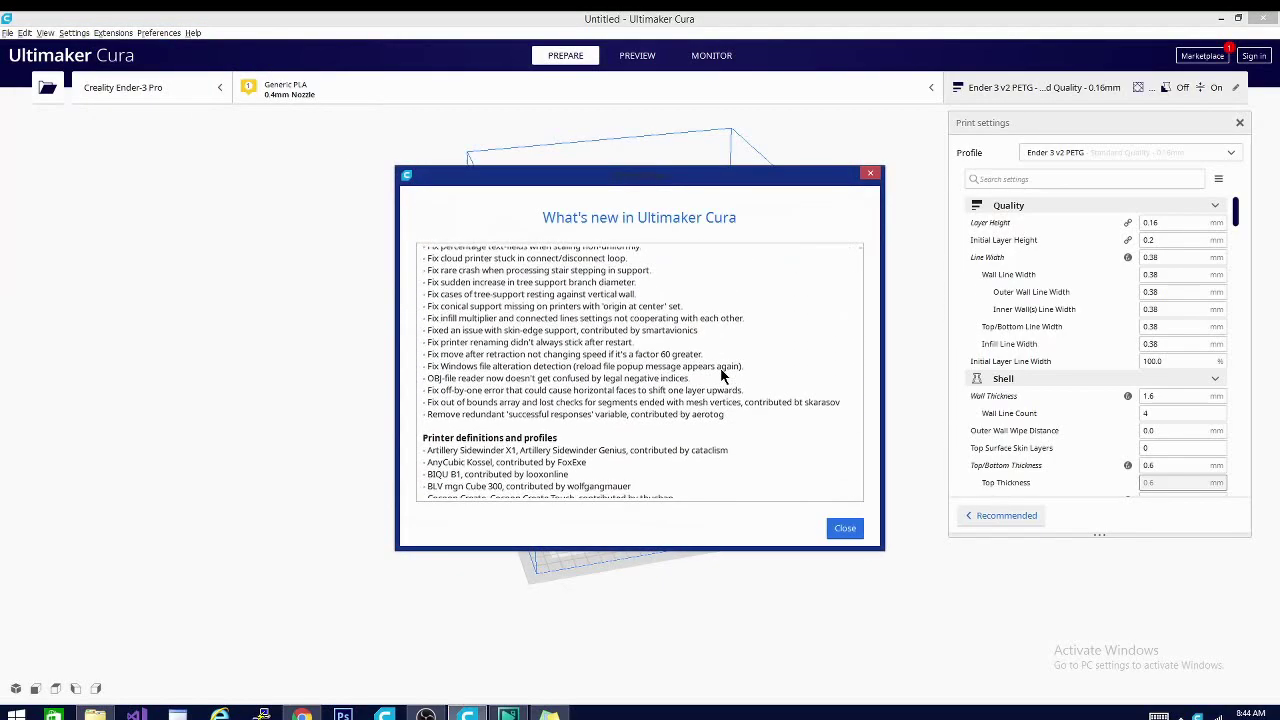
scroll(722, 373, down, 5)
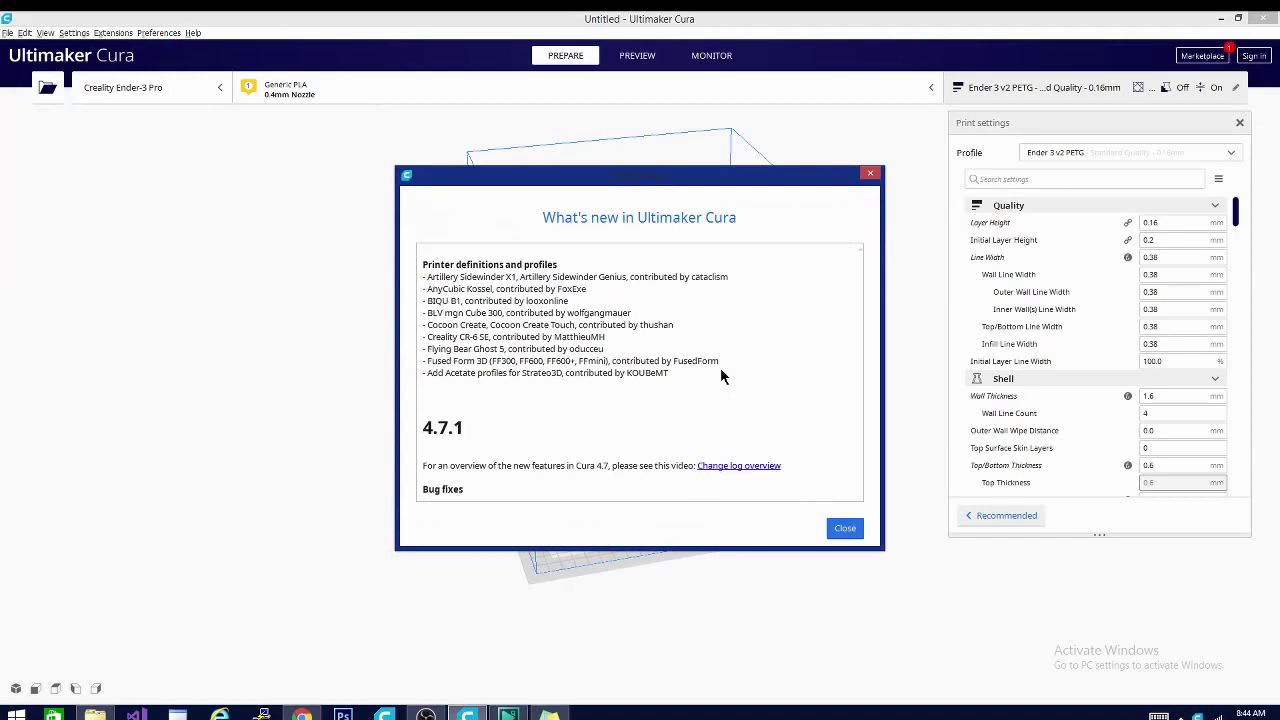
scroll(720, 372, up, 2)
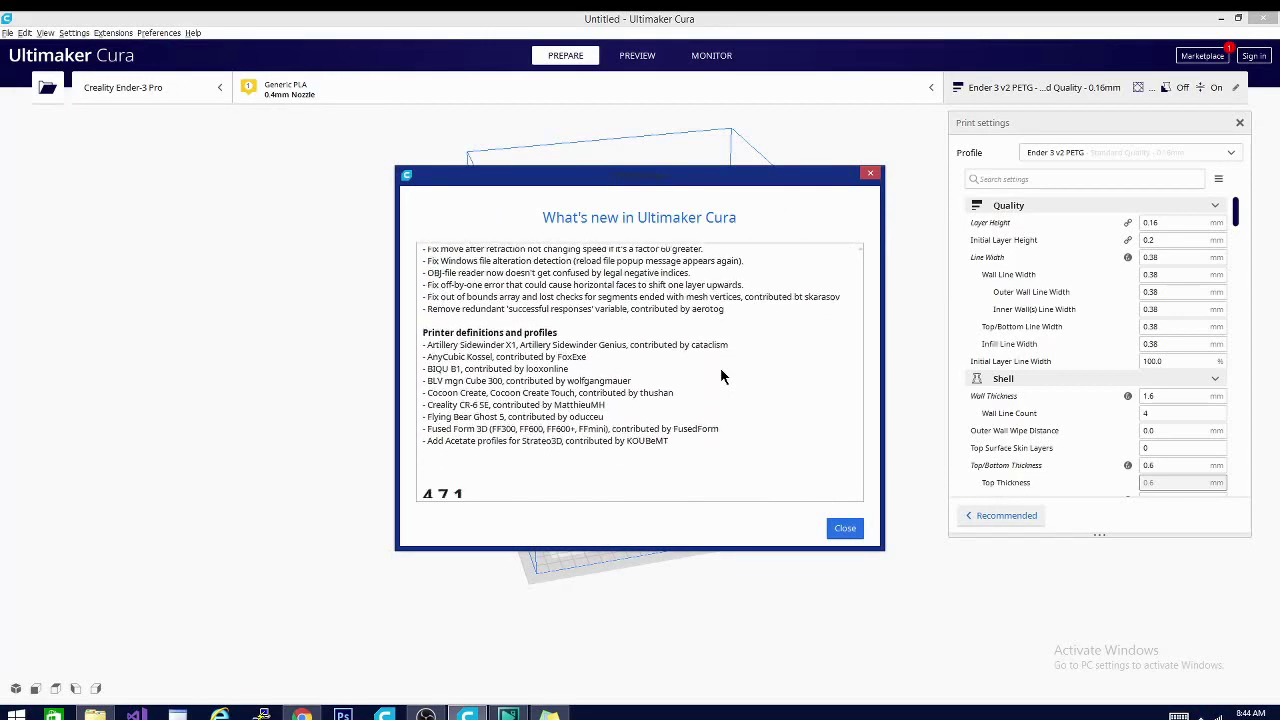
scroll(720, 370, up, 3)
scroll(721, 370, down, 4)
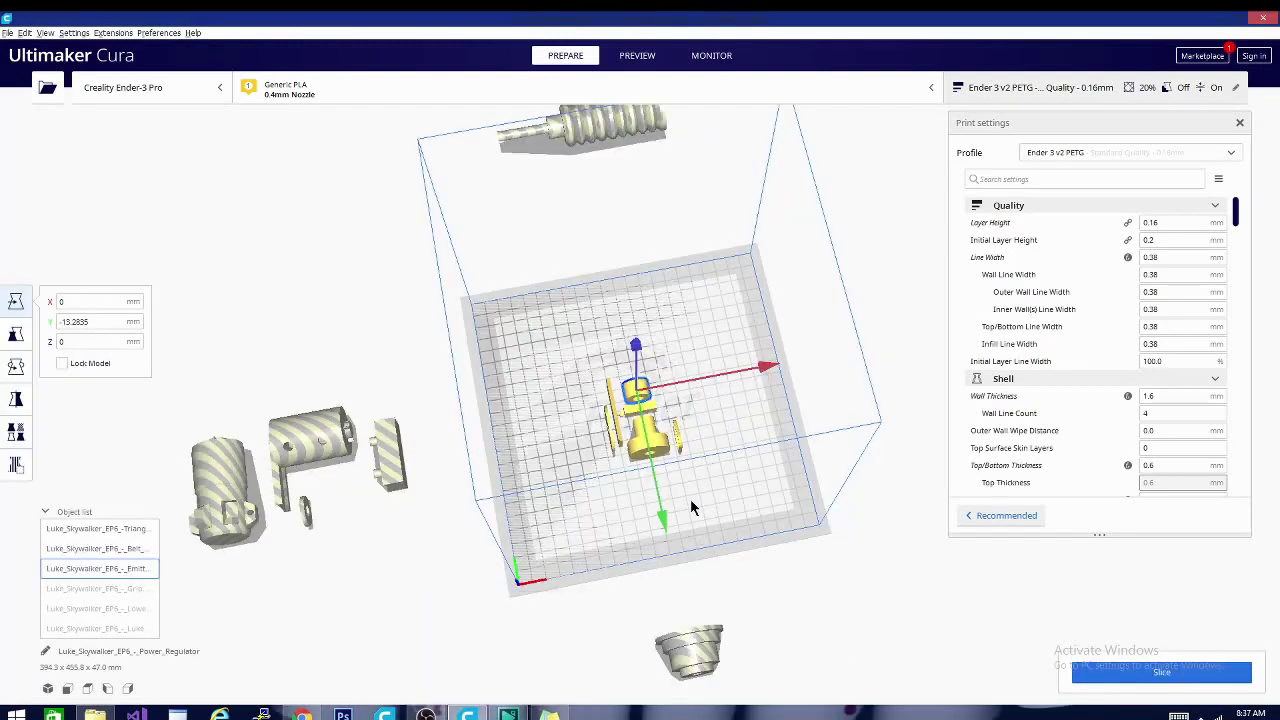
Shift one part along Y, move a small part off the plate, then Arrange All Models.
mouse_move(668, 522)
mouse_down()
mouse_move(672, 540)
mouse_move(670, 496)
mouse_move(682, 546)
mouse_move(683, 515)
mouse_up()
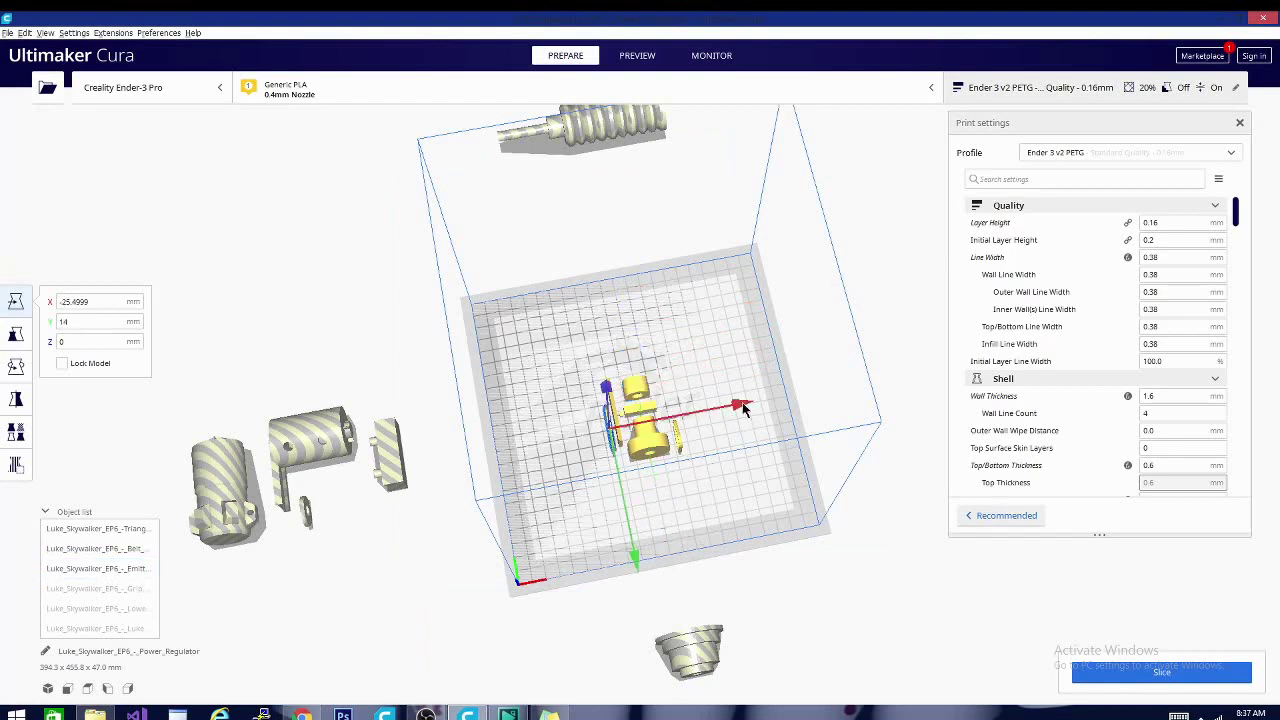
drag(745, 406, 376, 434)
right_click(648, 433)
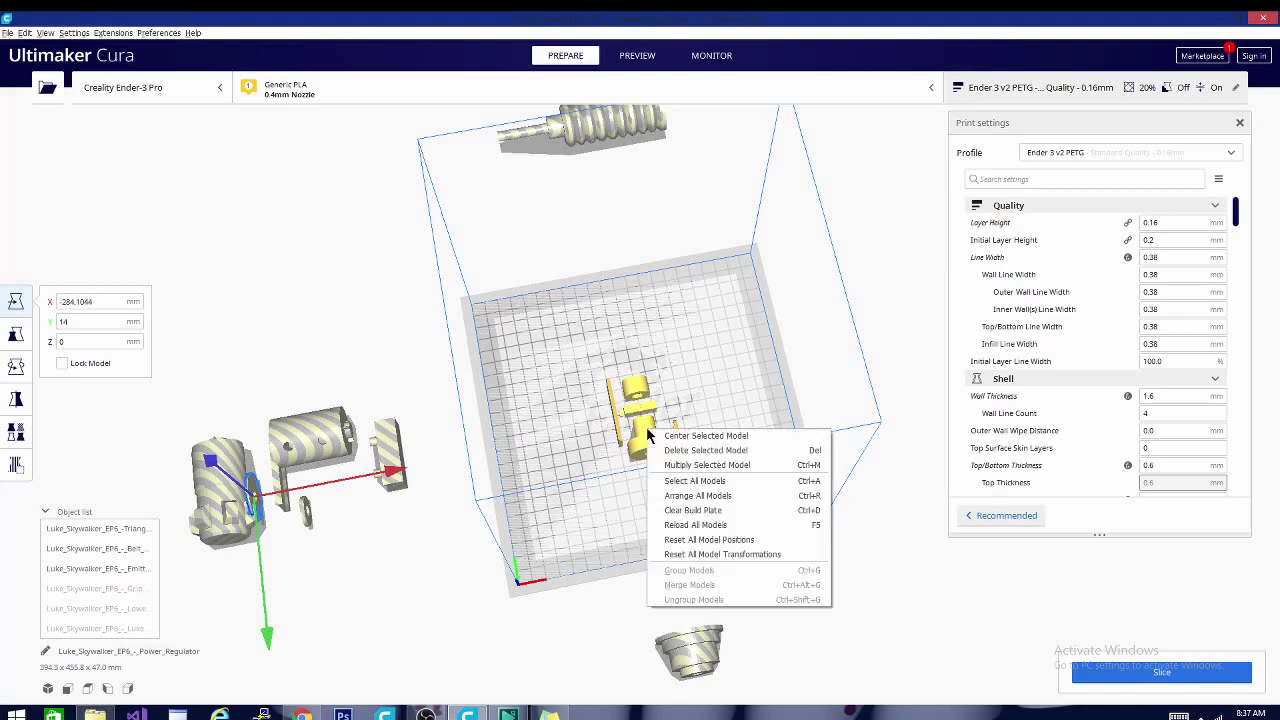
click(720, 496)
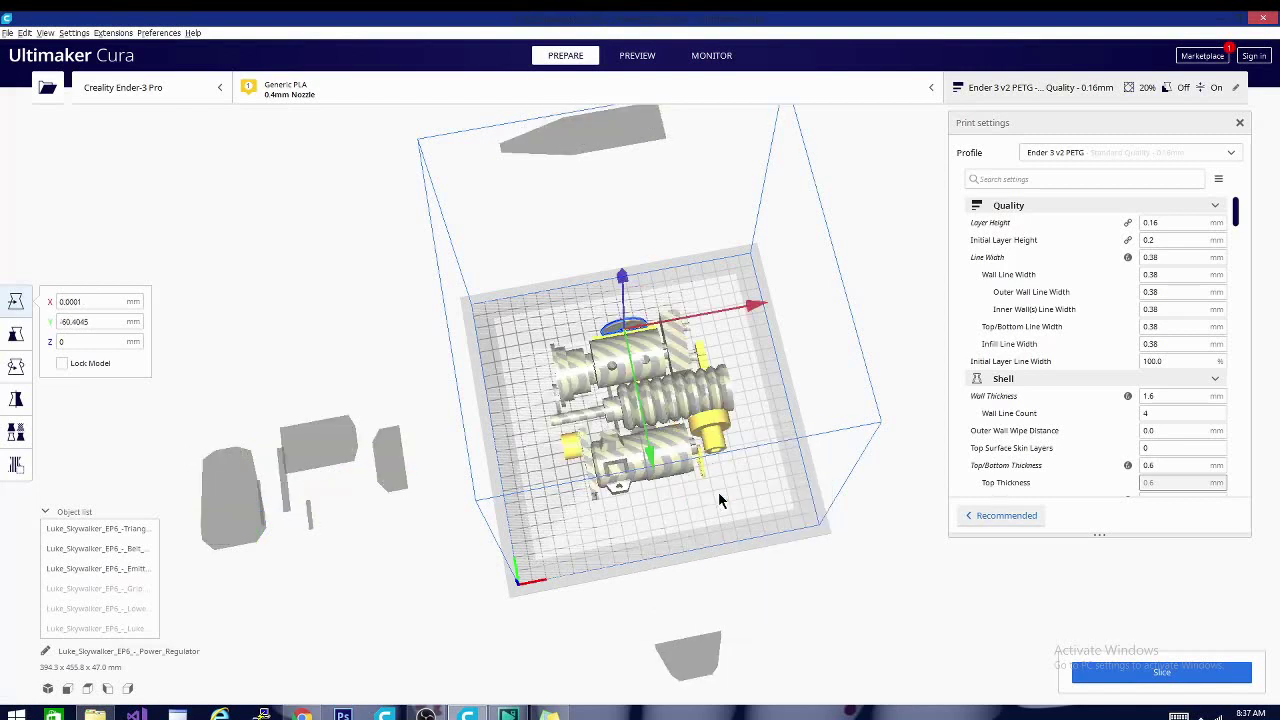
right_drag(480, 552, 592, 545)
Clear the build plate and load the 14 lightsaber STL files from Explorer.
right_click(593, 543)
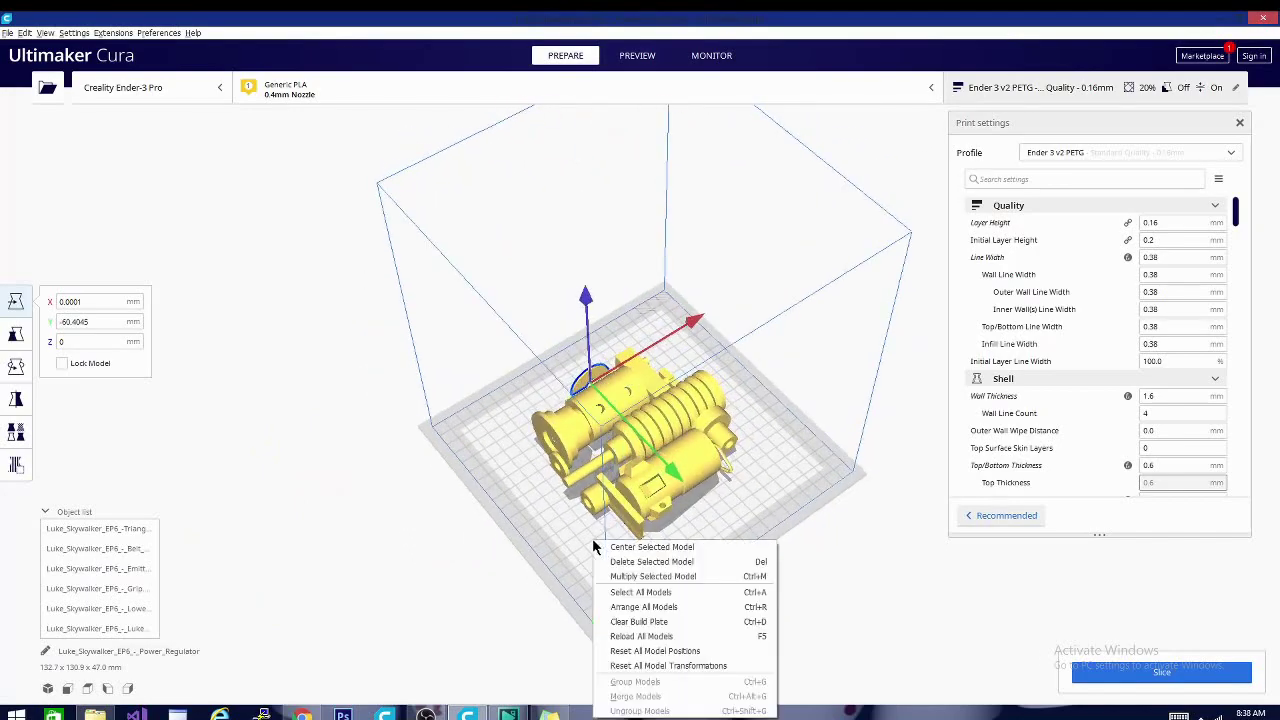
click(665, 622)
click(95, 714)
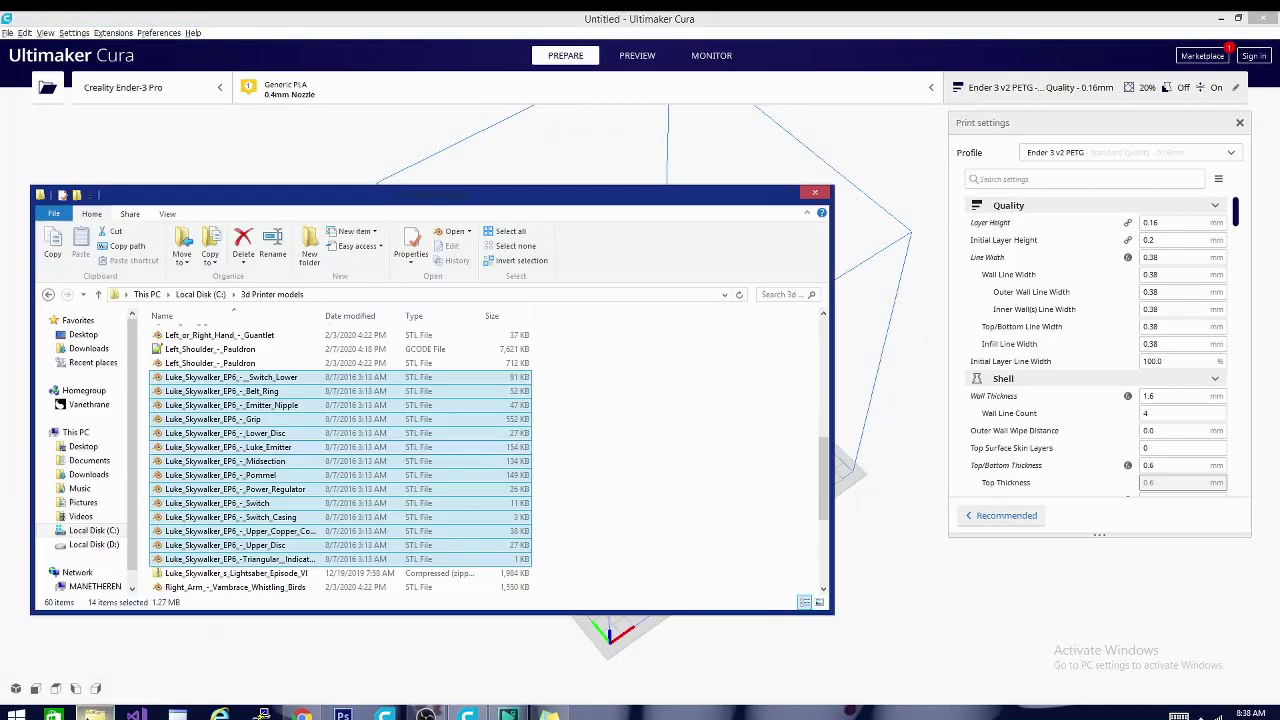
drag(218, 395, 613, 160)
click(771, 194)
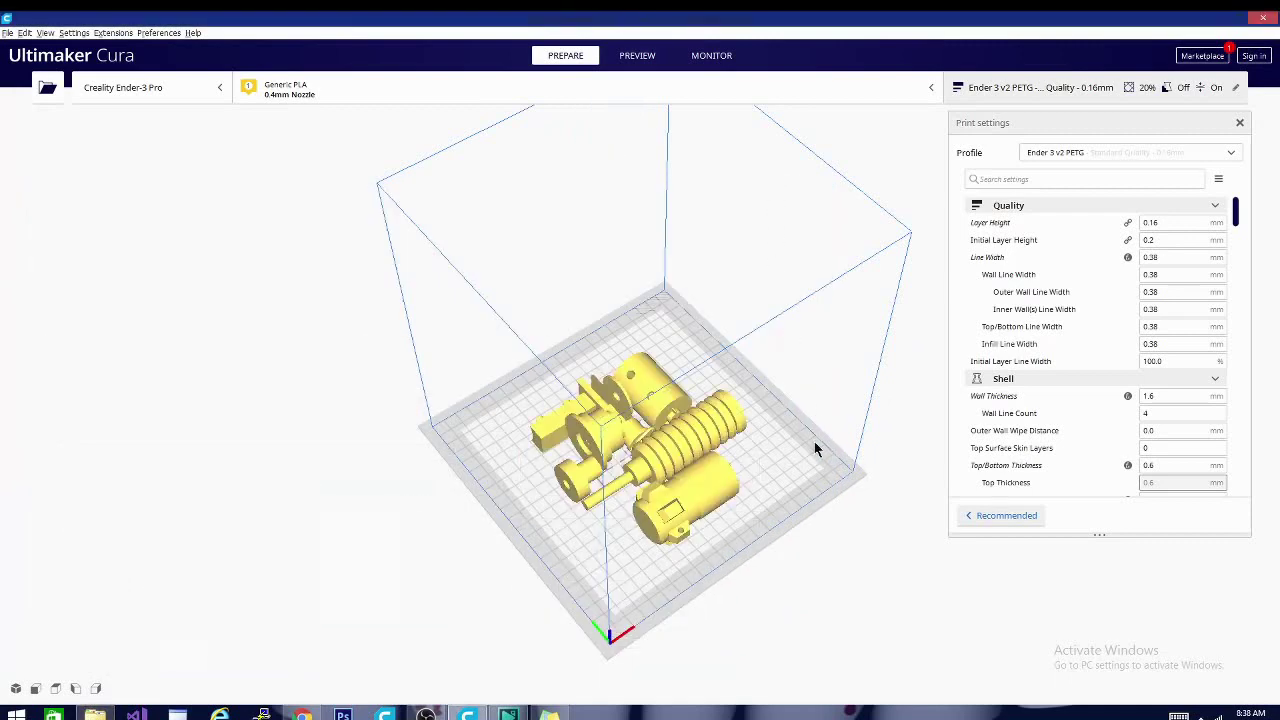
Stand the Grip part upright using Rotate > Select face to align.
right_drag(770, 488, 618, 606)
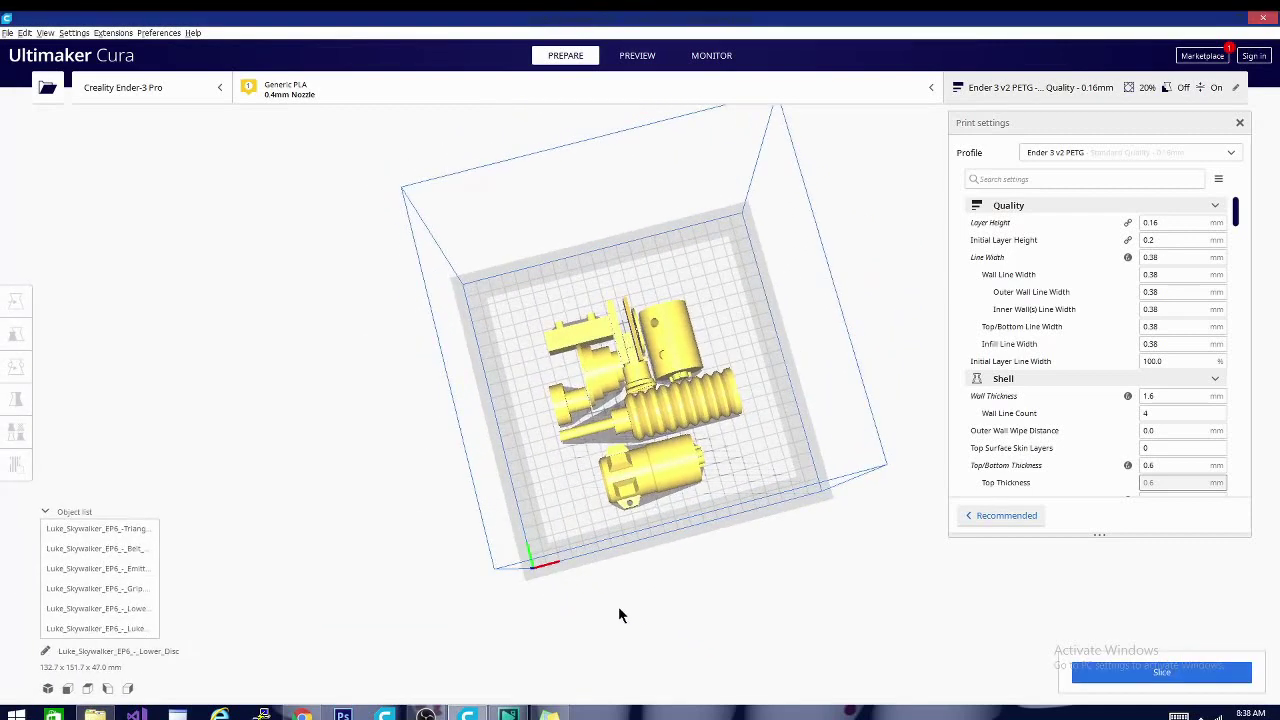
click(675, 427)
right_drag(804, 459, 540, 470)
click(16, 368)
click(143, 375)
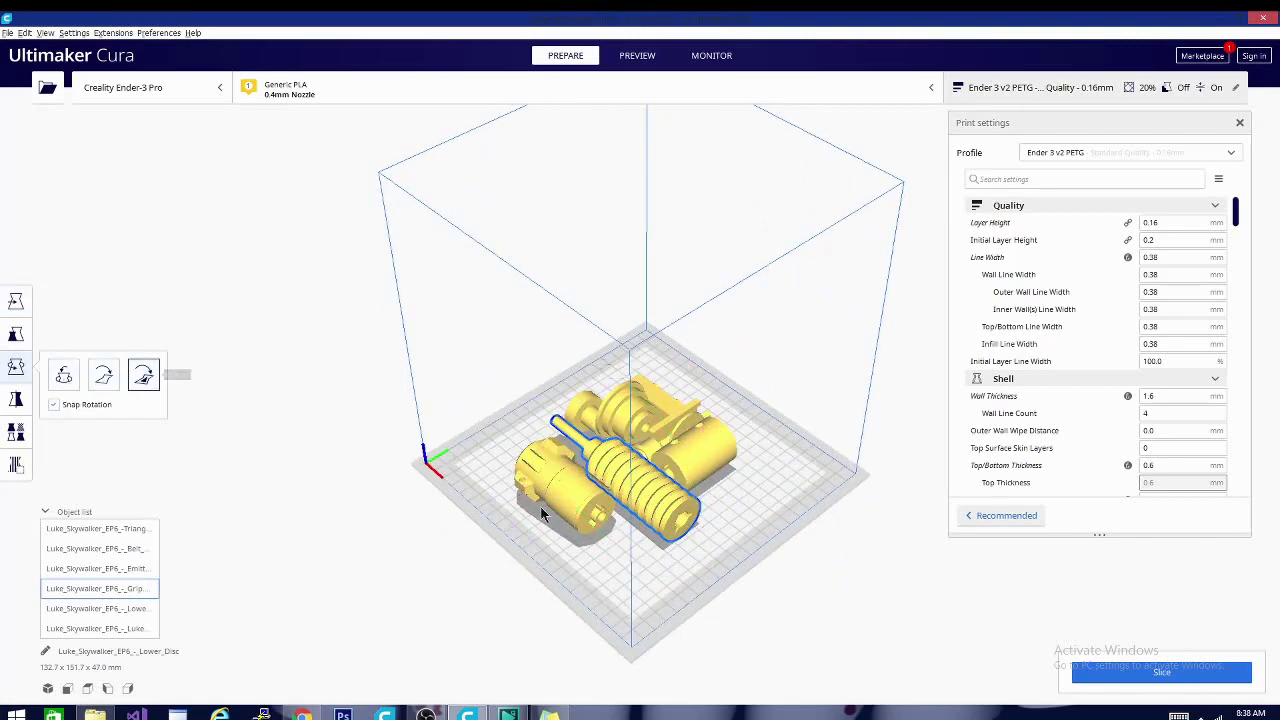
click(670, 532)
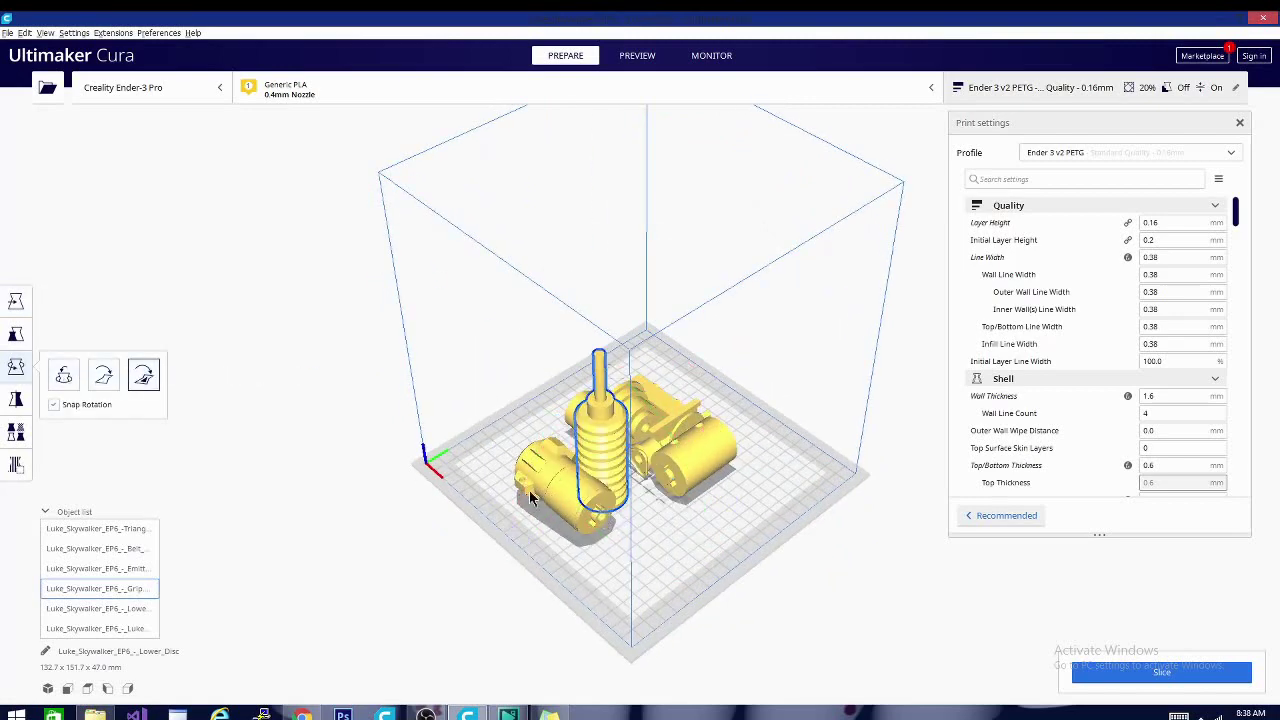
Stand Lower_Disc upright by face alignment, and pick the small neighbouring part to align next.
right_drag(503, 489, 811, 505)
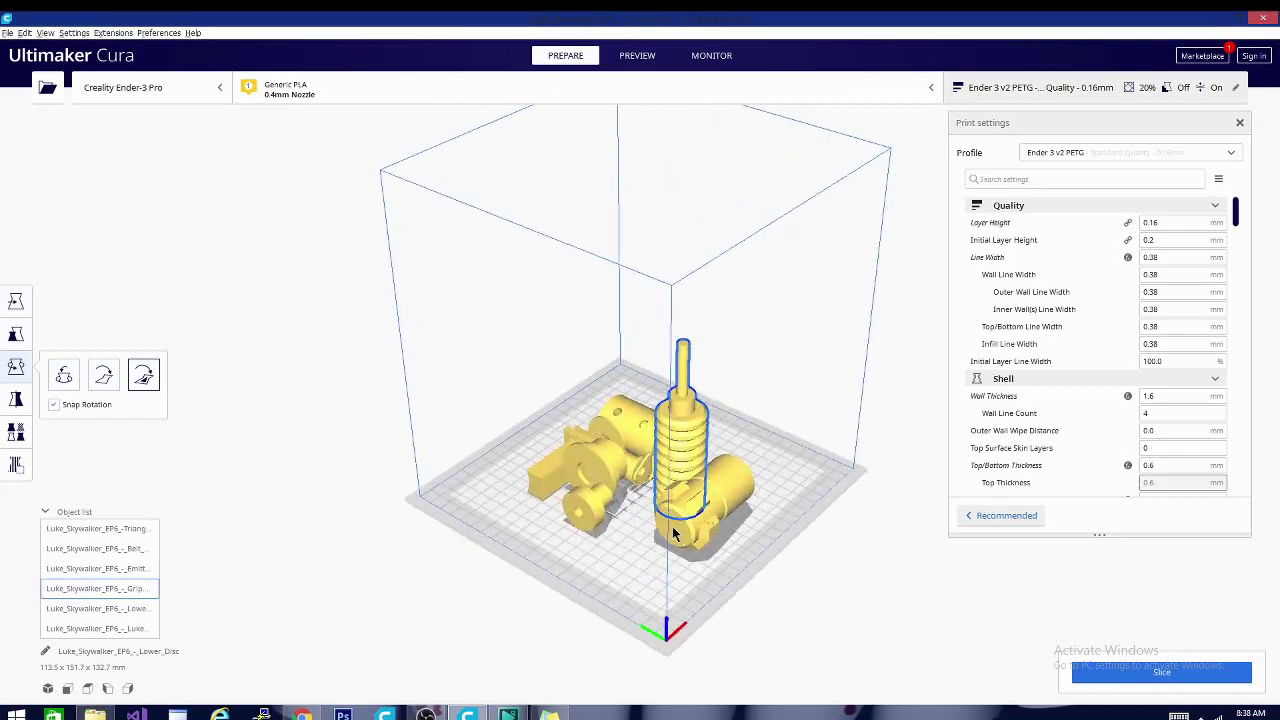
click(620, 533)
click(678, 539)
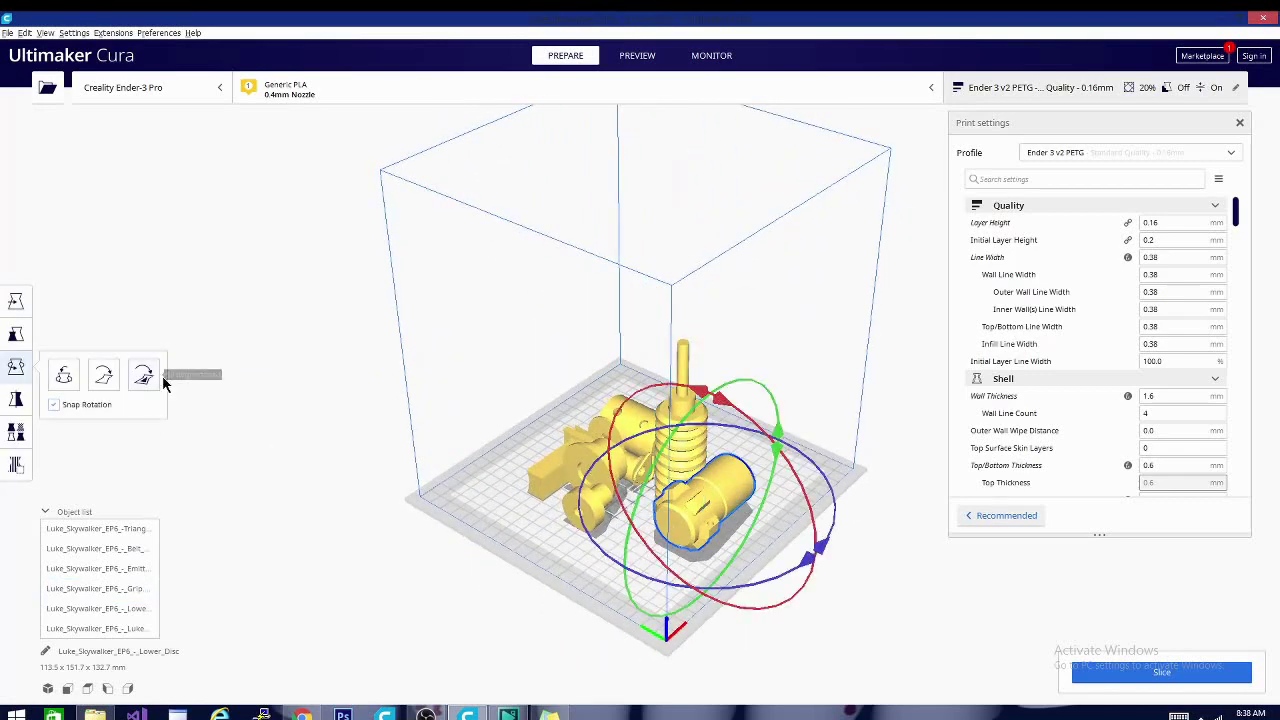
click(143, 375)
click(681, 534)
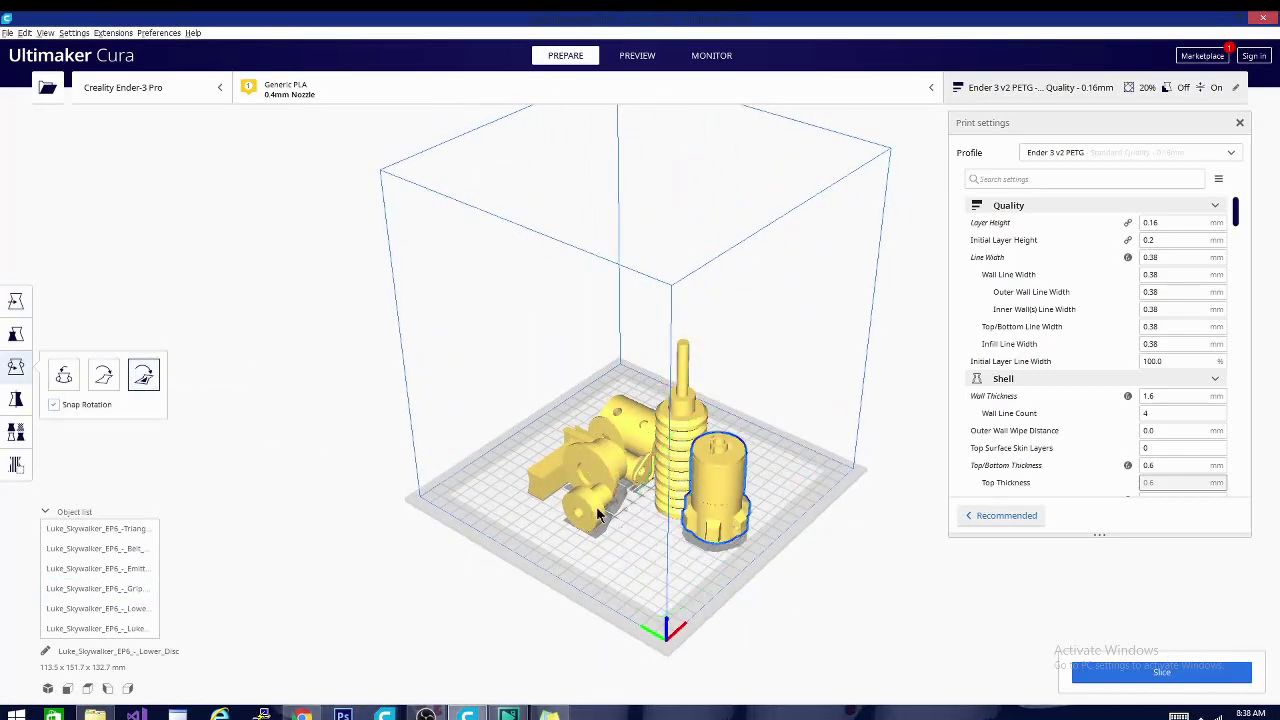
click(583, 512)
click(145, 377)
With the Move tool, drag the spring-shaped Grip and a cylinder part off the plate.
right_drag(537, 571, 771, 631)
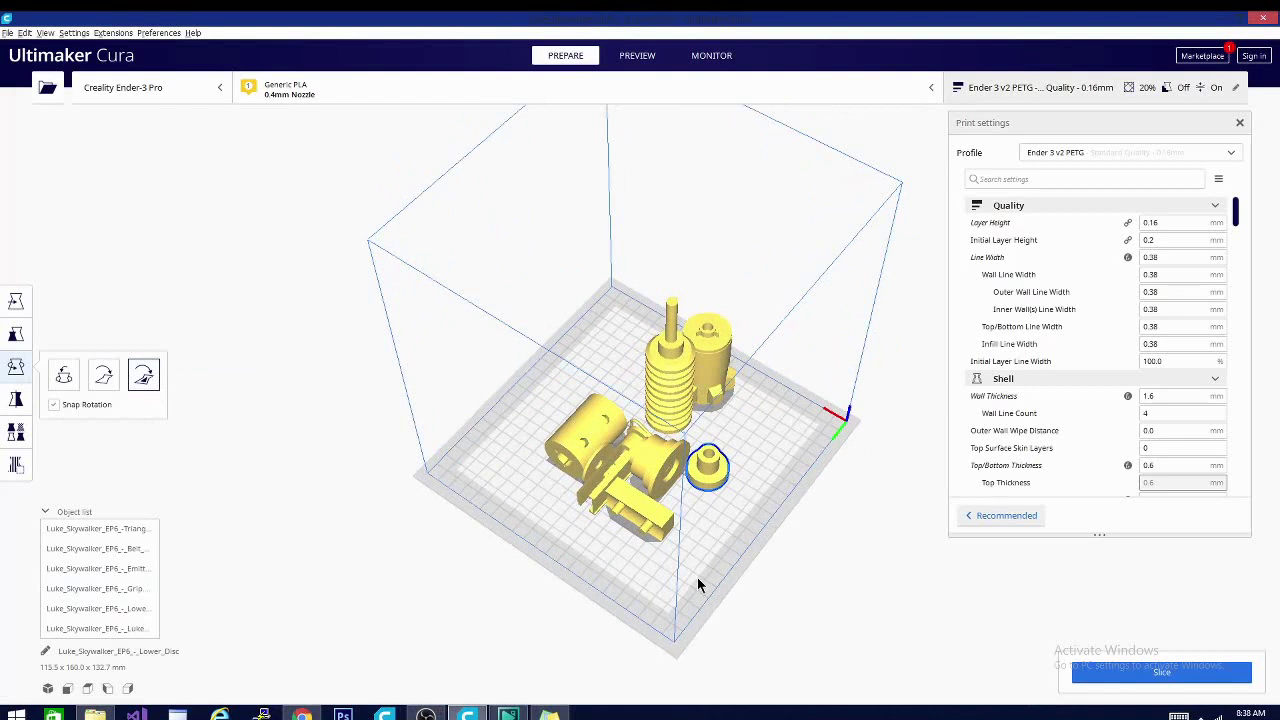
click(692, 366)
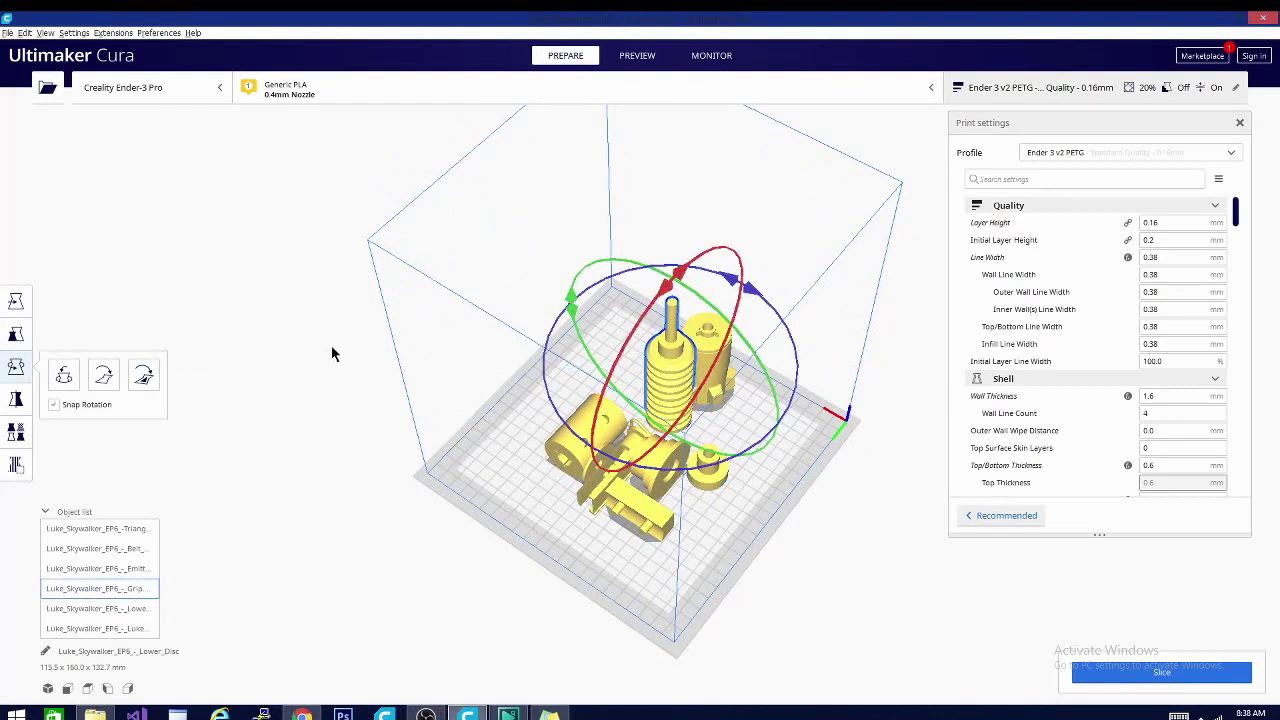
click(15, 301)
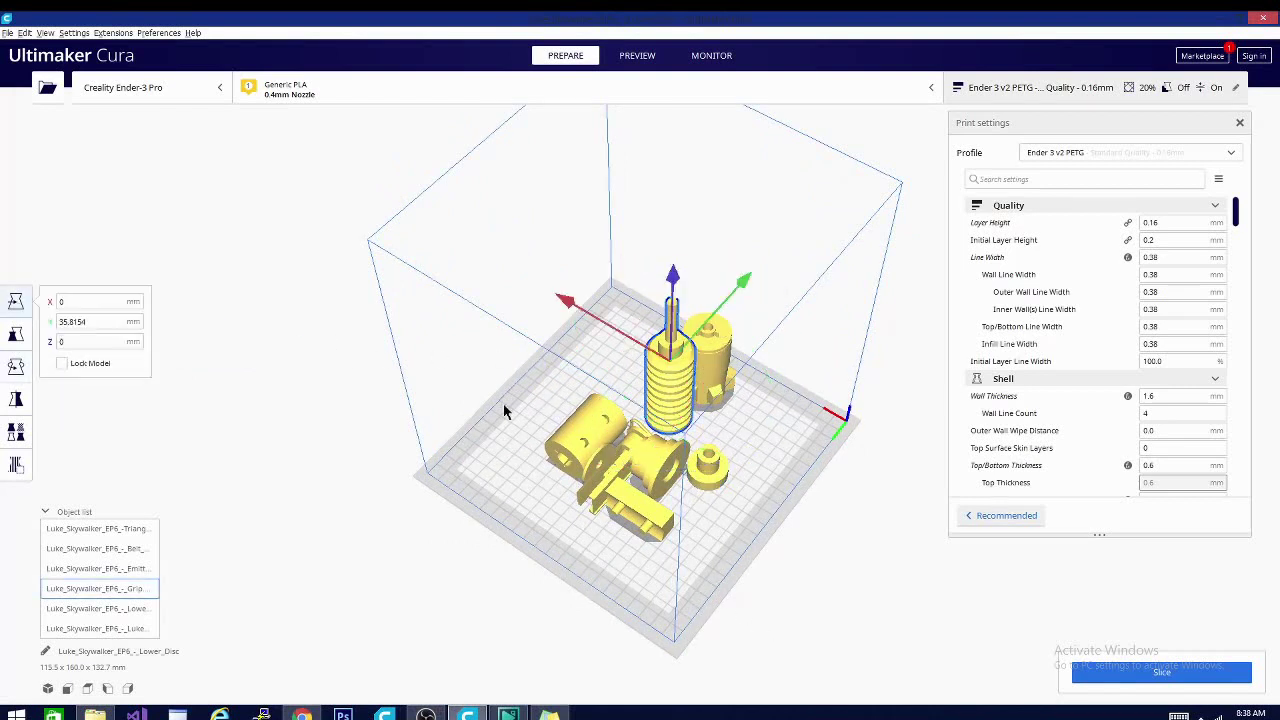
drag(670, 398, 175, 400)
click(590, 440)
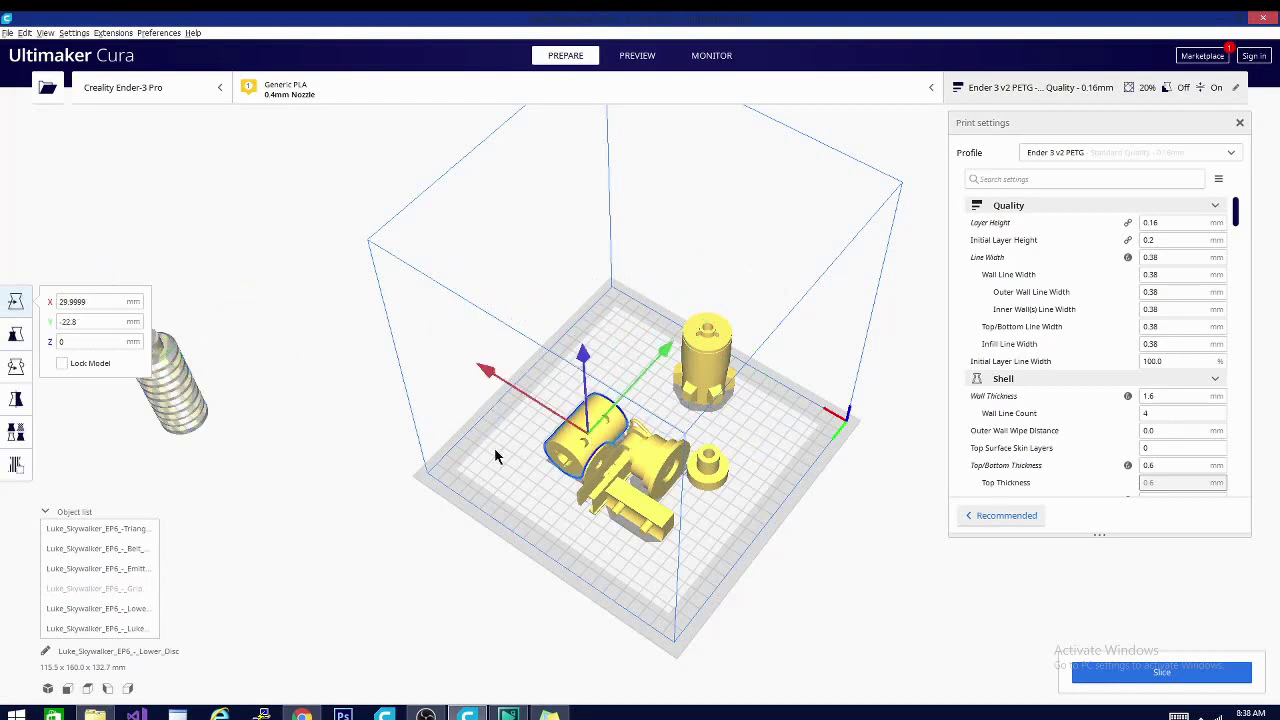
click(493, 453)
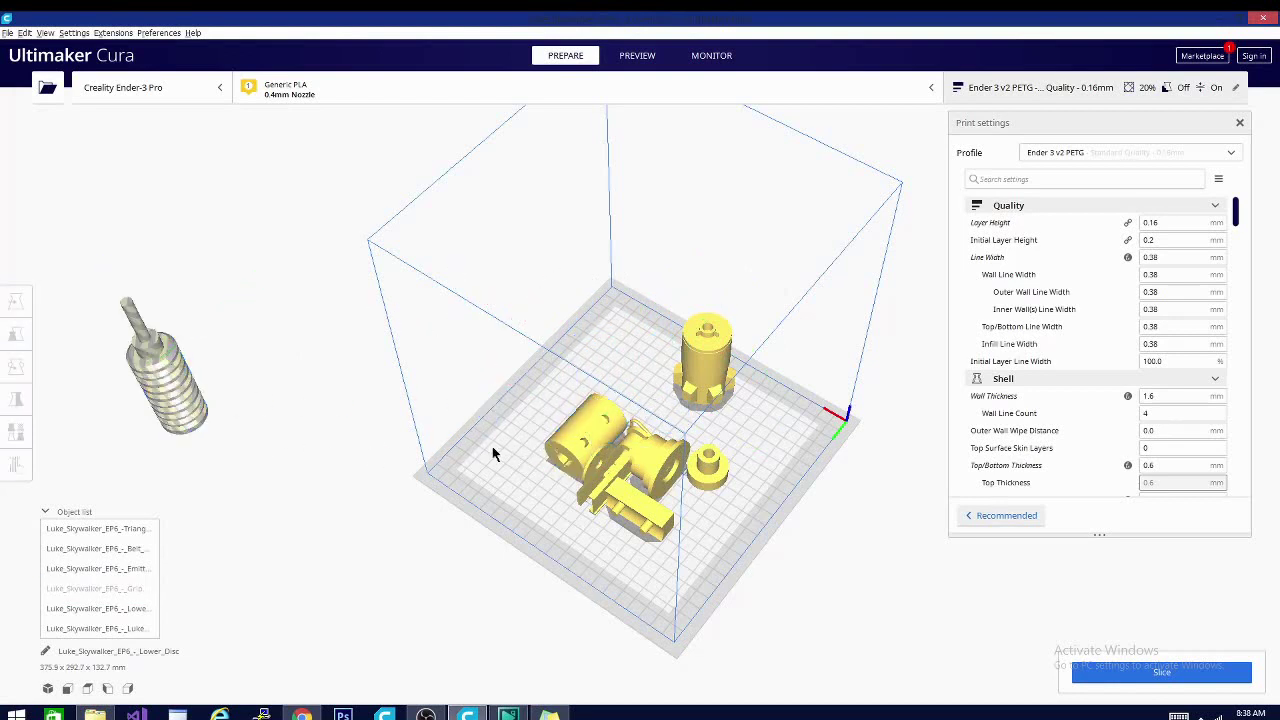
click(588, 446)
drag(588, 446, 197, 470)
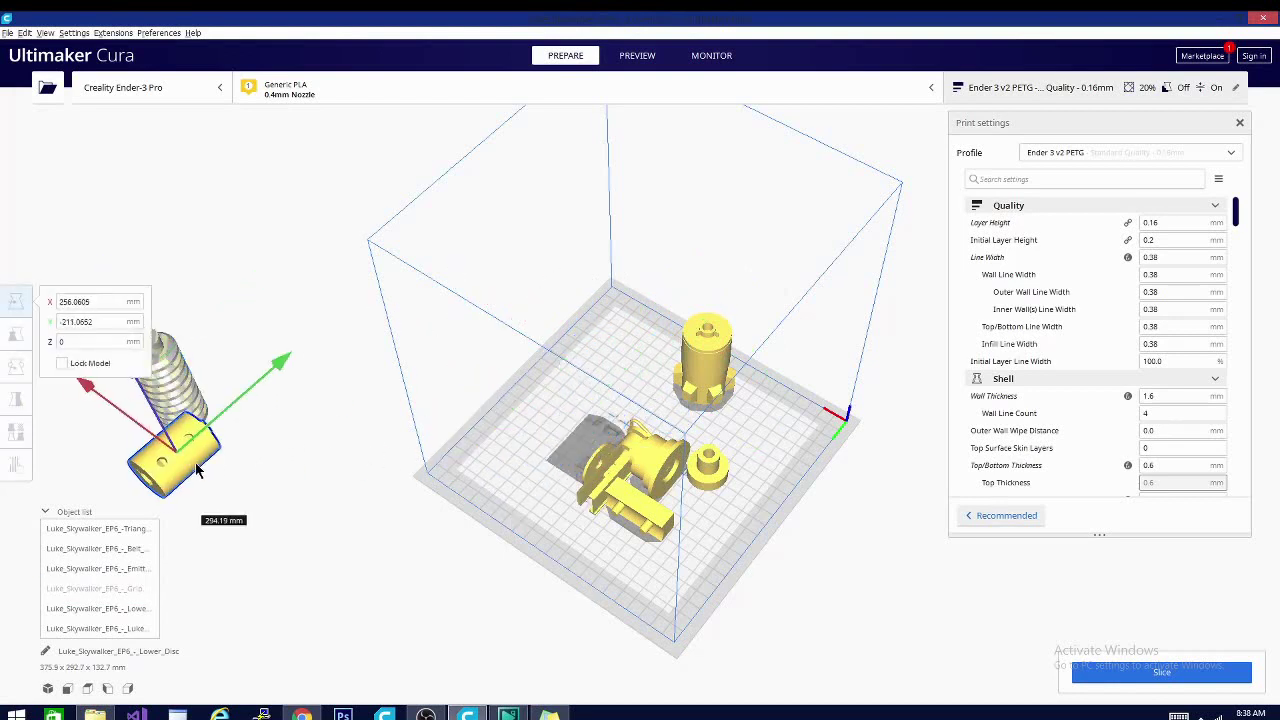
Move the disc and two more parts aside, then Arrange All Models into a central cluster.
click(675, 460)
drag(675, 460, 323, 310)
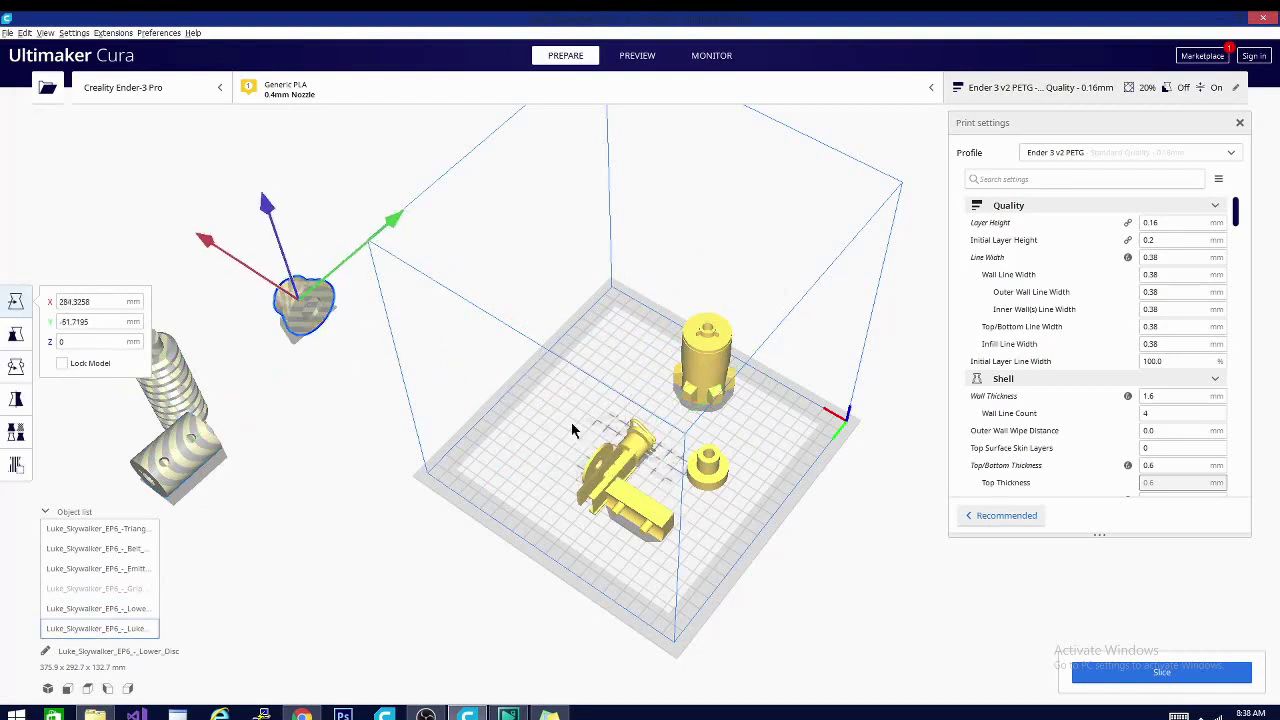
click(625, 510)
drag(643, 514, 888, 218)
click(678, 366)
drag(697, 370, 818, 262)
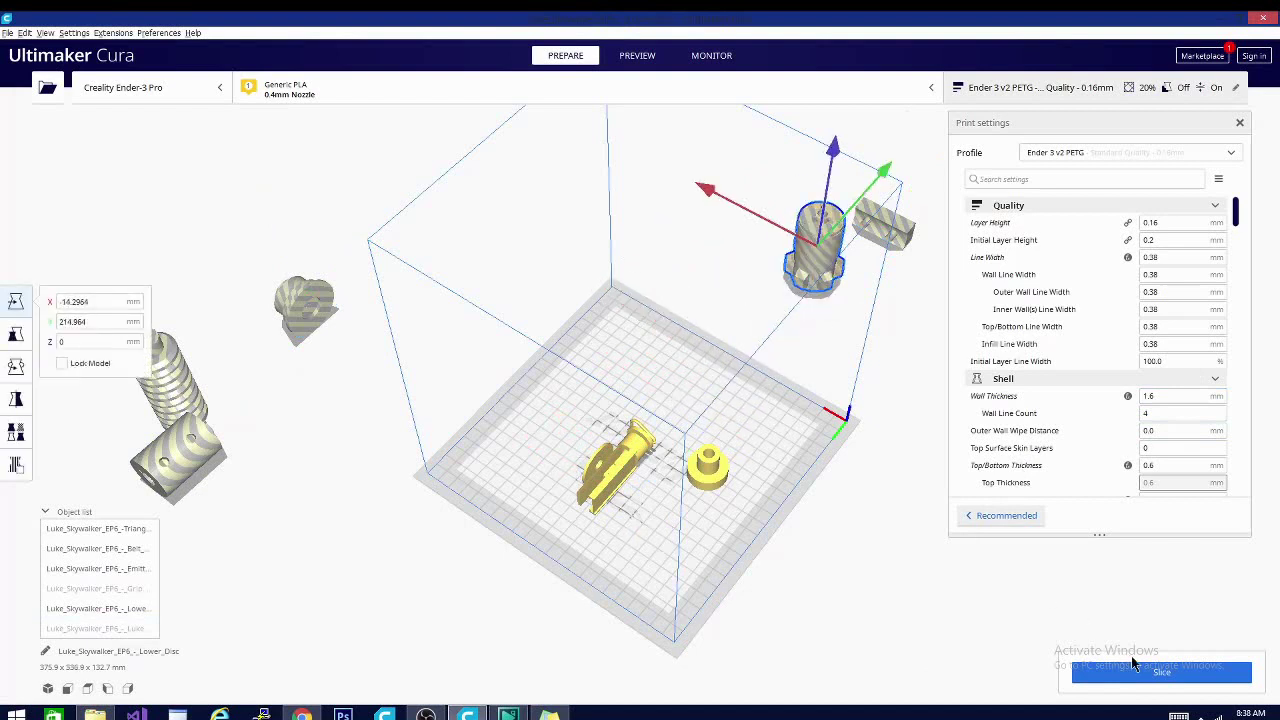
right_click(713, 431)
click(806, 490)
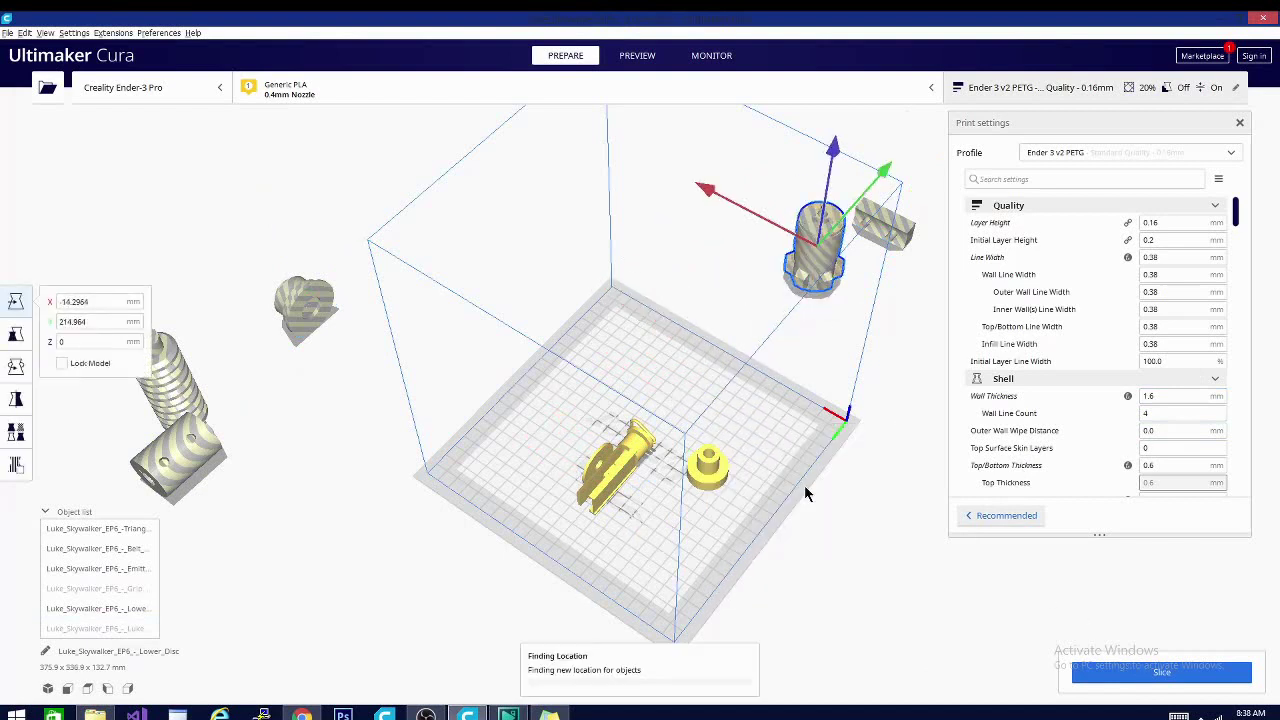
Select the spring-shaped Grip and drag its Z arrow to sink it below the plate.
right_drag(806, 490, 367, 428)
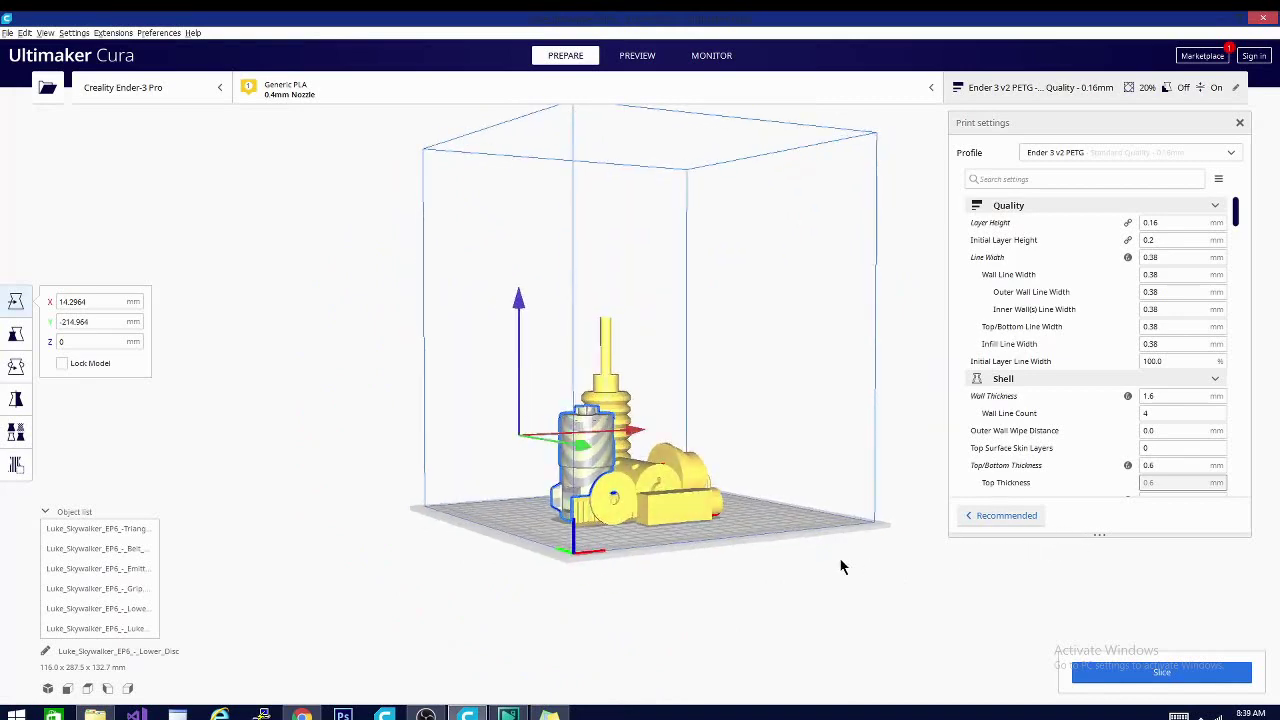
right_drag(818, 548, 561, 548)
scroll(561, 548, up, 3)
right_drag(681, 641, 635, 491)
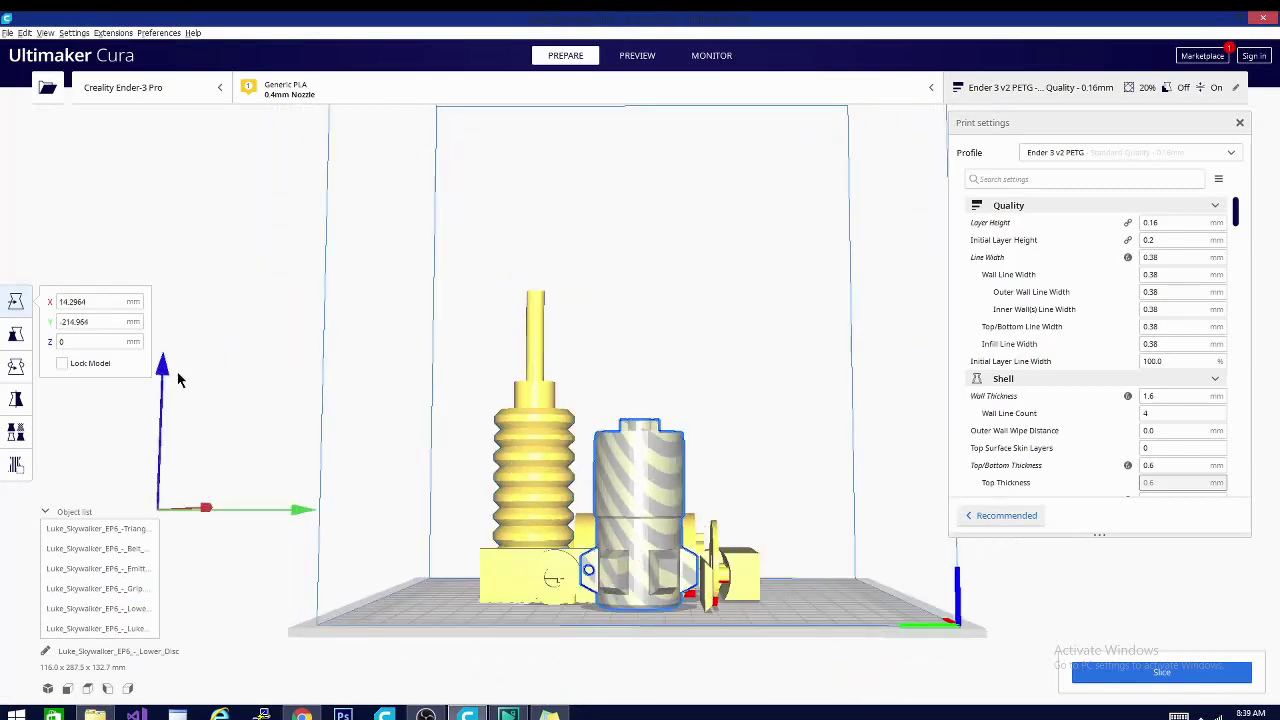
click(506, 446)
right_drag(382, 556, 704, 529)
drag(647, 288, 655, 363)
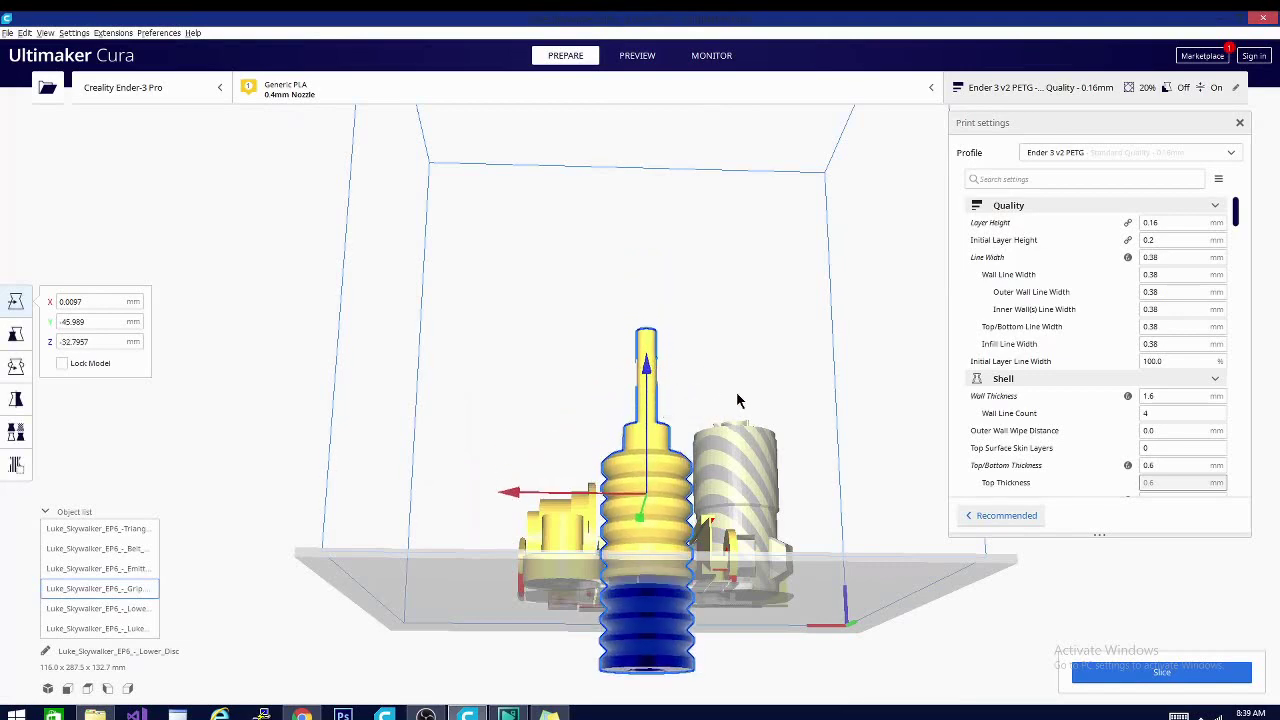
Raise the Grip back to Z 0 and move it to X 3.7409, Y -94.5131.
right_drag(734, 391, 215, 393)
right_drag(638, 432, 562, 411)
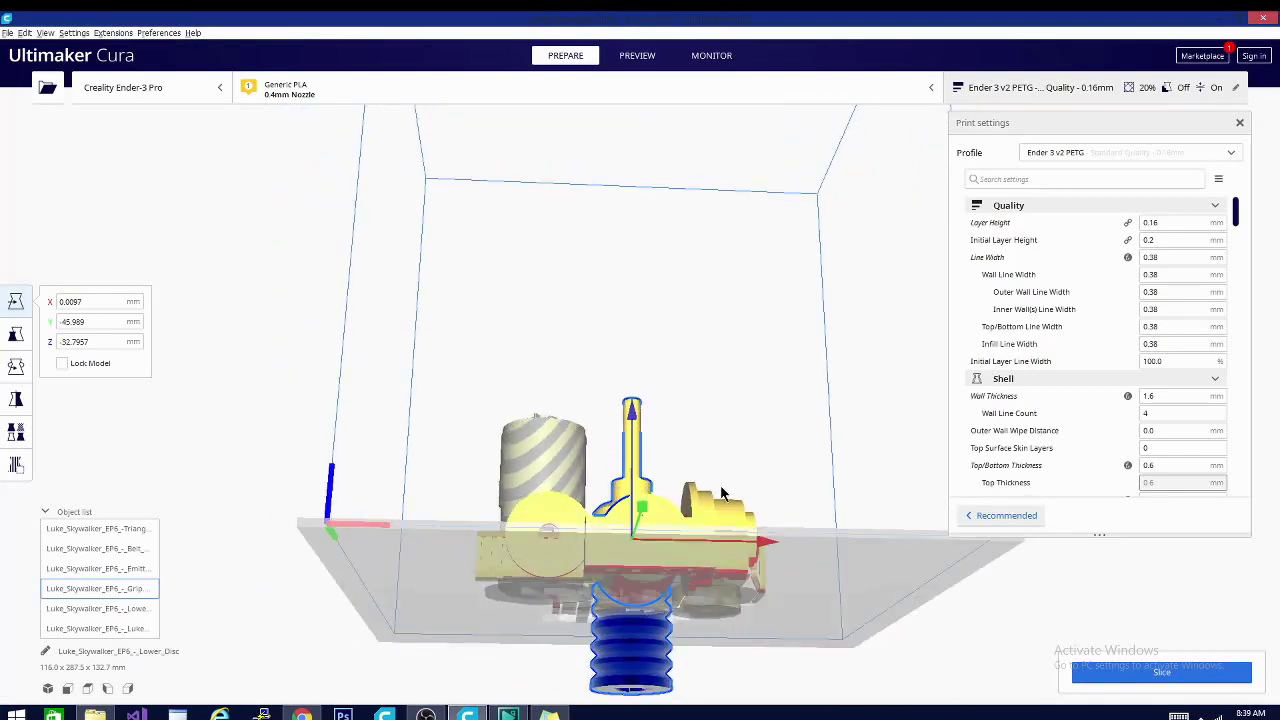
scroll(736, 489, up, 3)
scroll(739, 492, down, 3)
scroll(739, 492, down, 4)
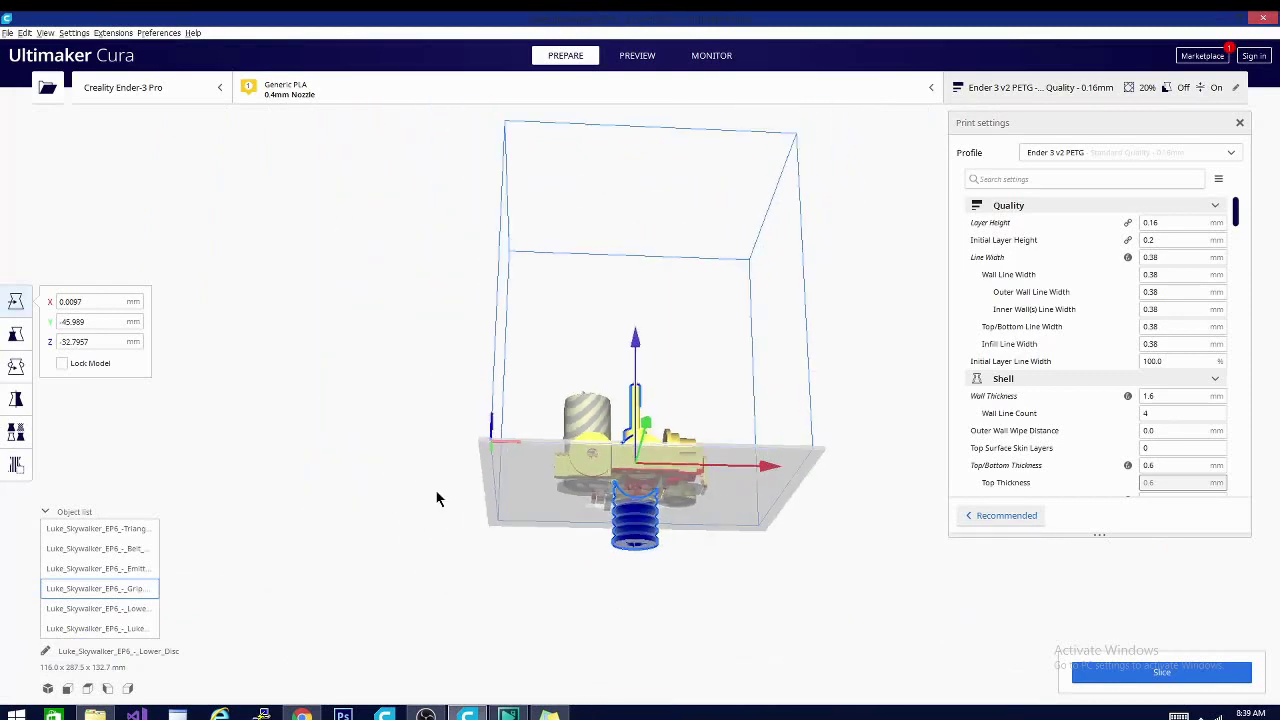
right_drag(437, 503, 626, 323)
drag(611, 320, 583, 265)
right_drag(497, 486, 812, 547)
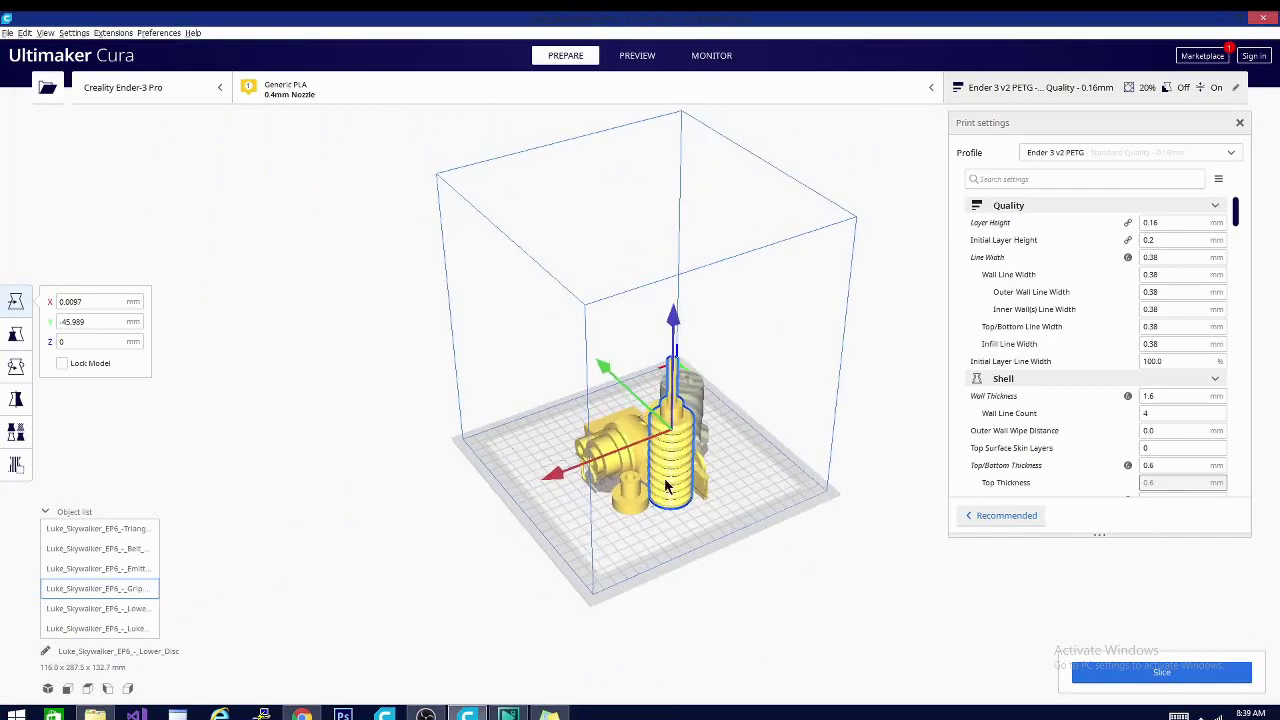
drag(670, 493, 700, 530)
right_drag(606, 547, 806, 530)
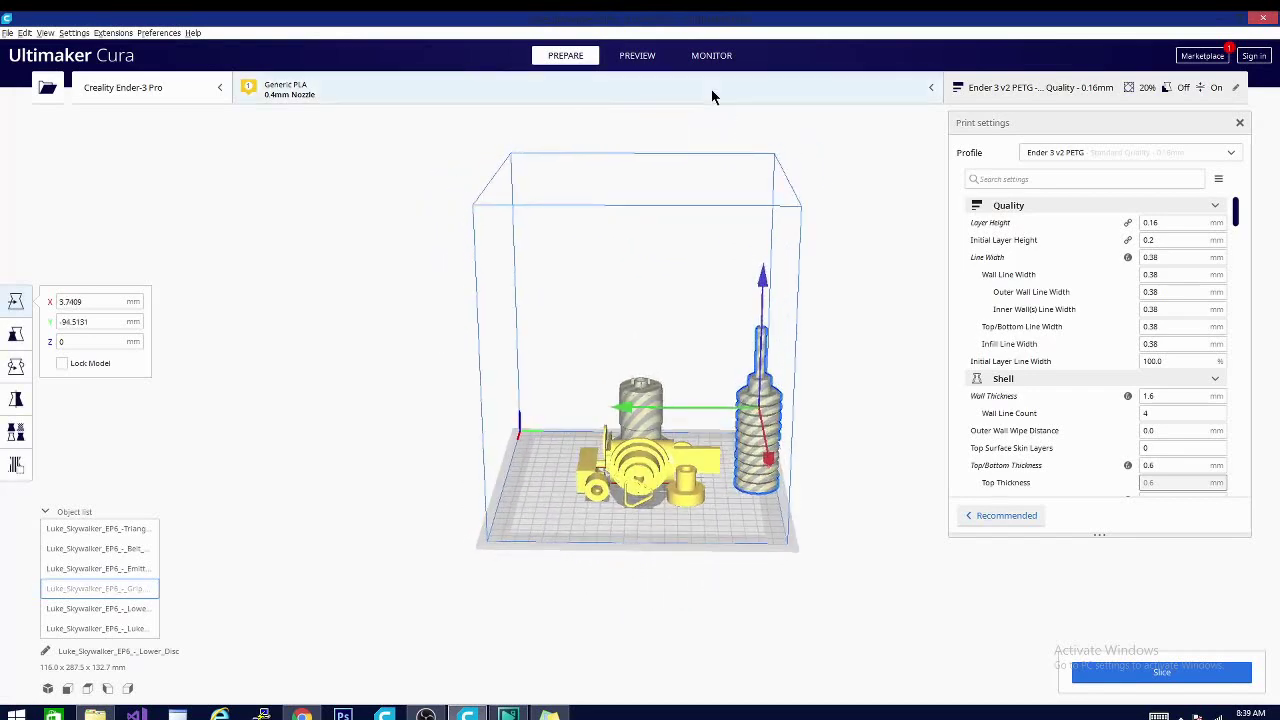
Slice the arranged parts for a 12 hours 36 minutes estimate and switch to Preview.
click(1146, 673)
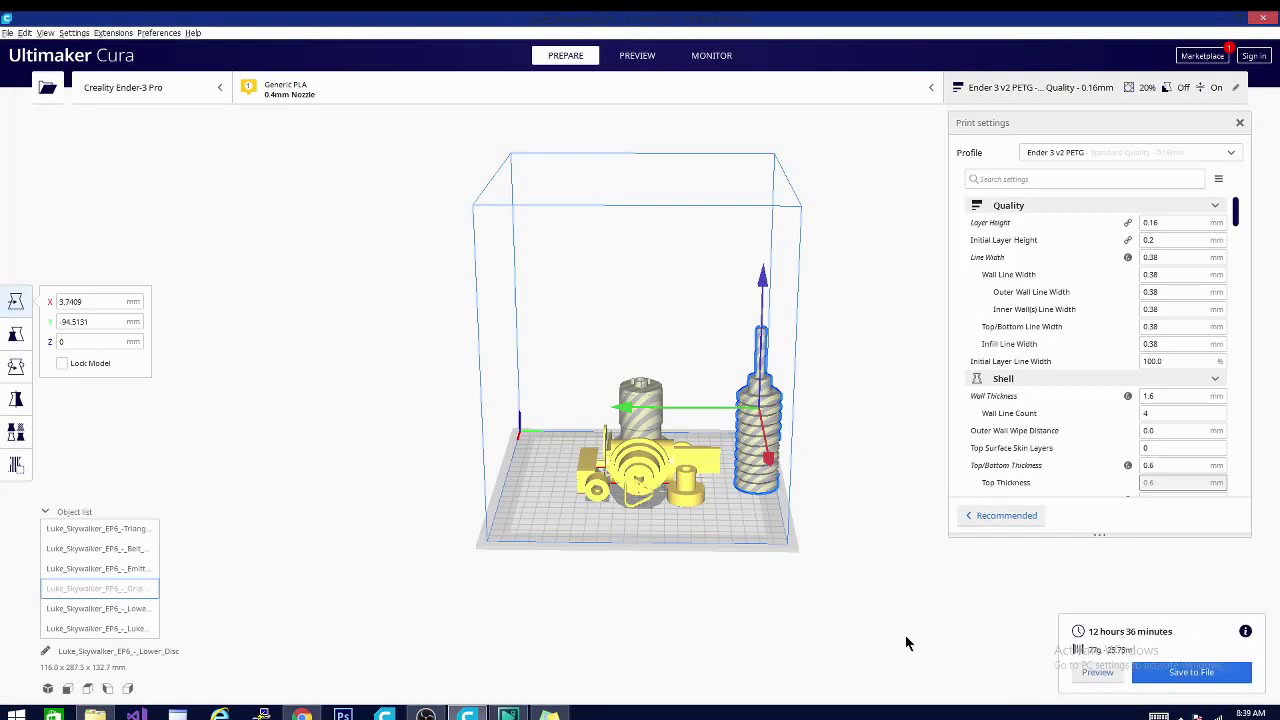
click(645, 62)
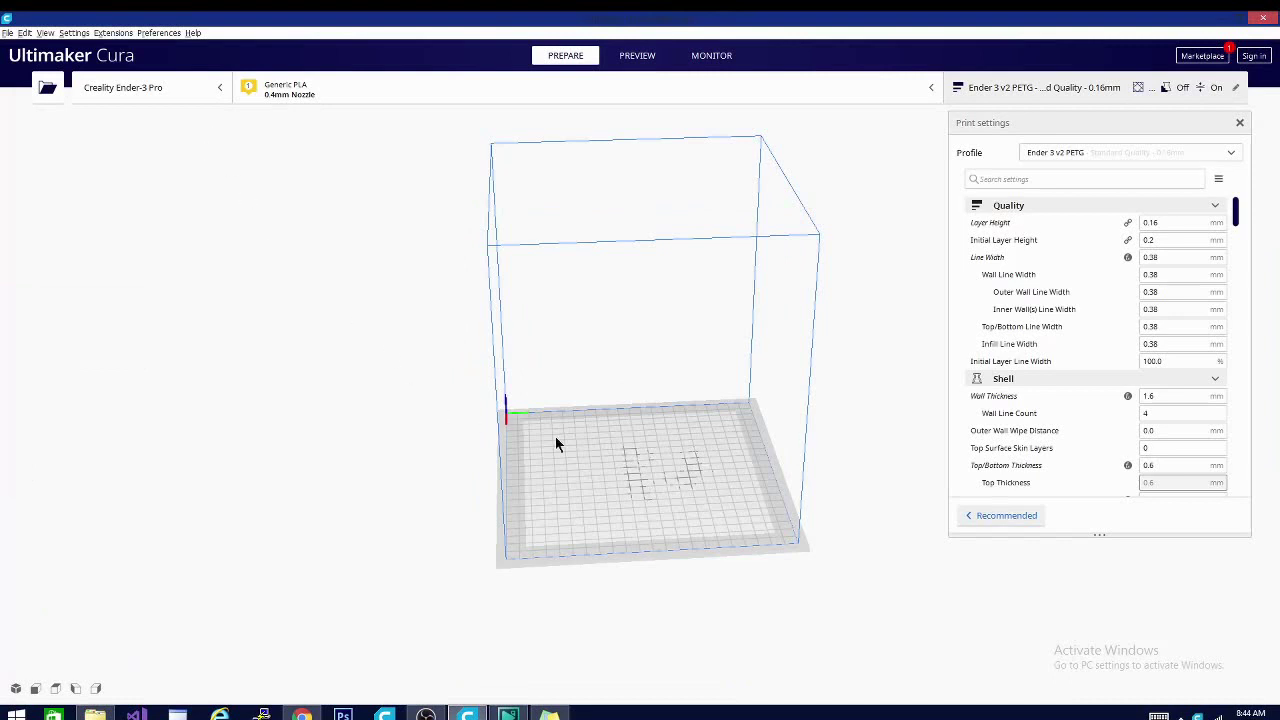
Open Help > Report a Bug to load the GitHub new-issue page.
right_drag(617, 450, 679, 447)
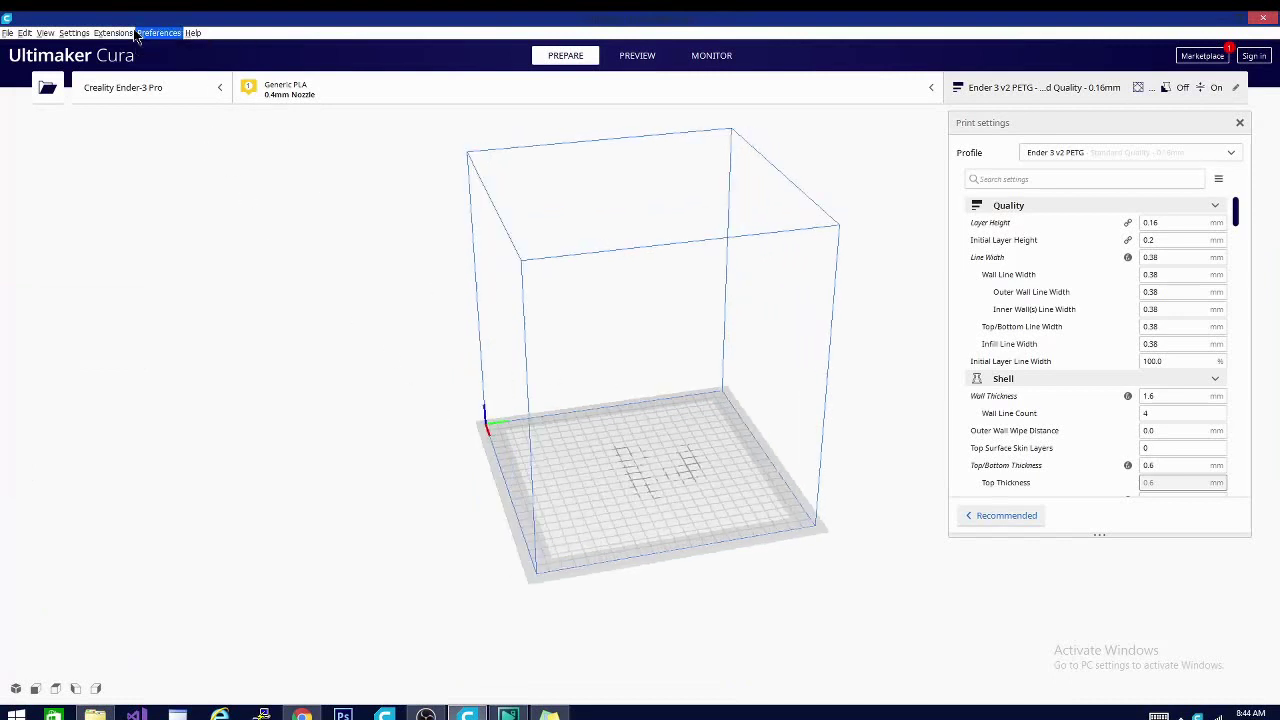
mouse_move(195, 34)
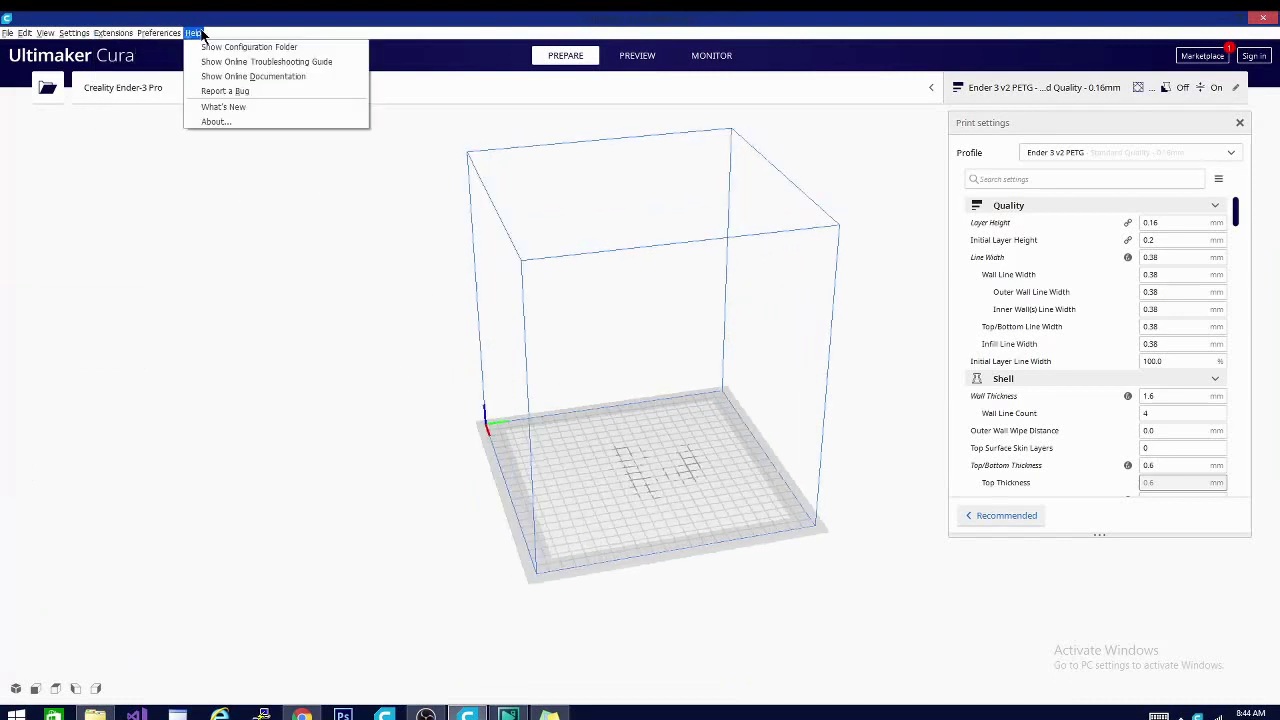
click(226, 92)
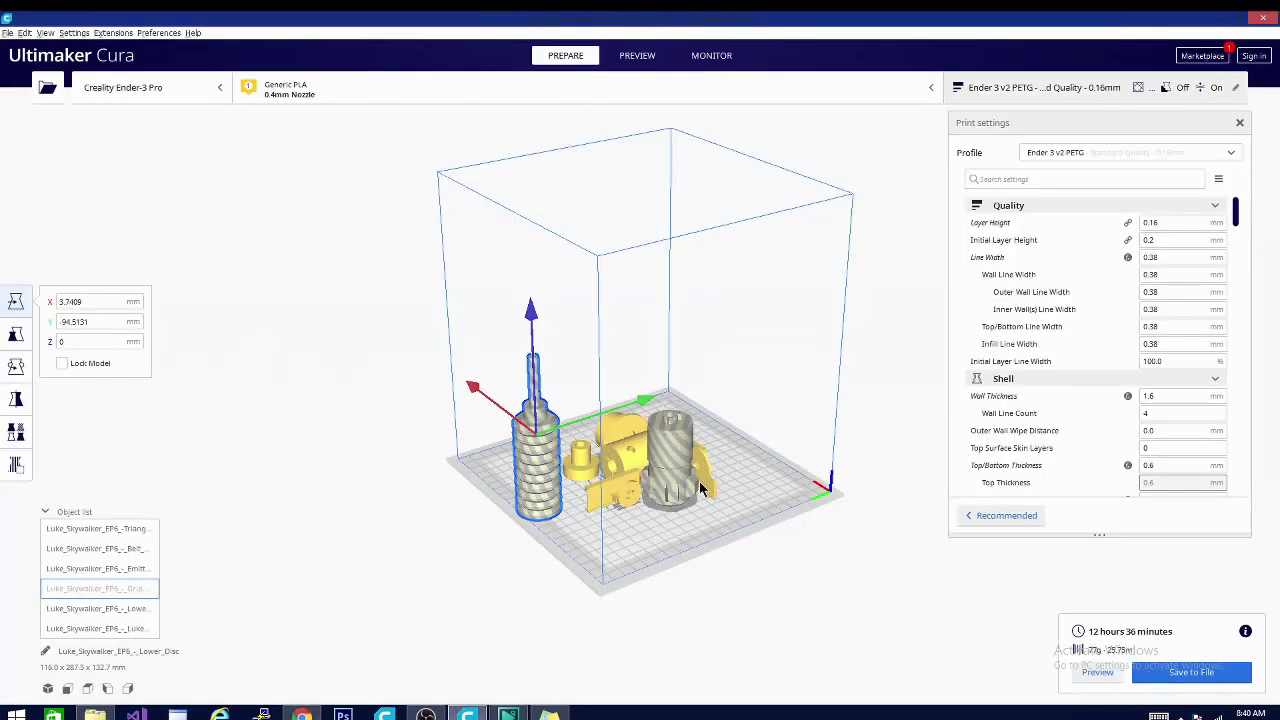
Arrange All Models so the Grip sits at X 0.0416, Y -46.0139 among the parts.
right_click(692, 488)
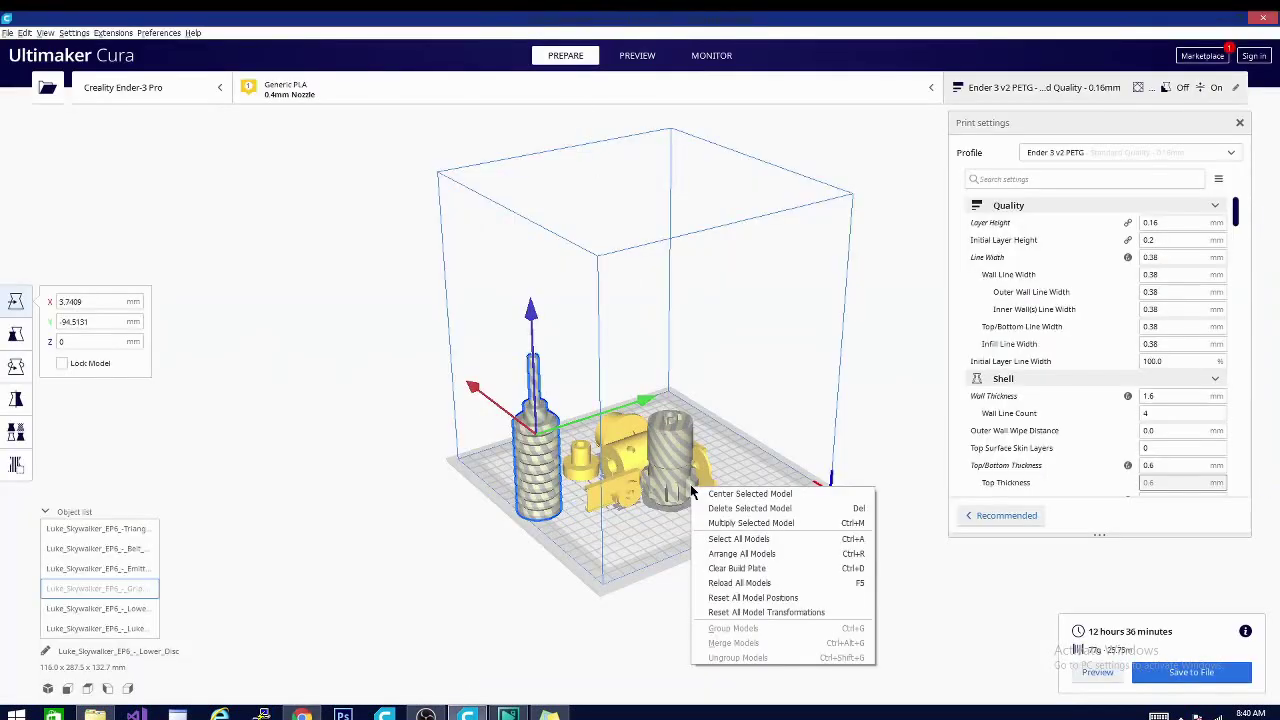
click(768, 553)
right_drag(639, 532, 985, 620)
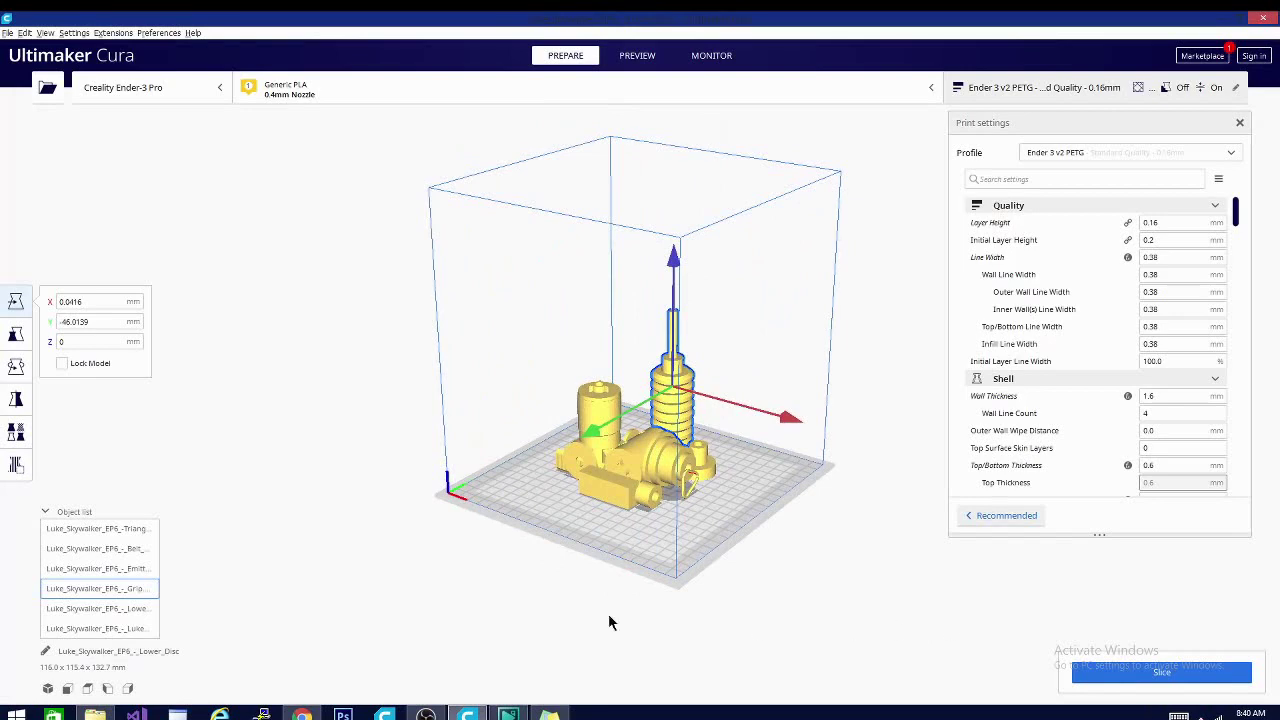
right_drag(585, 615, 1224, 601)
right_drag(738, 629, 937, 668)
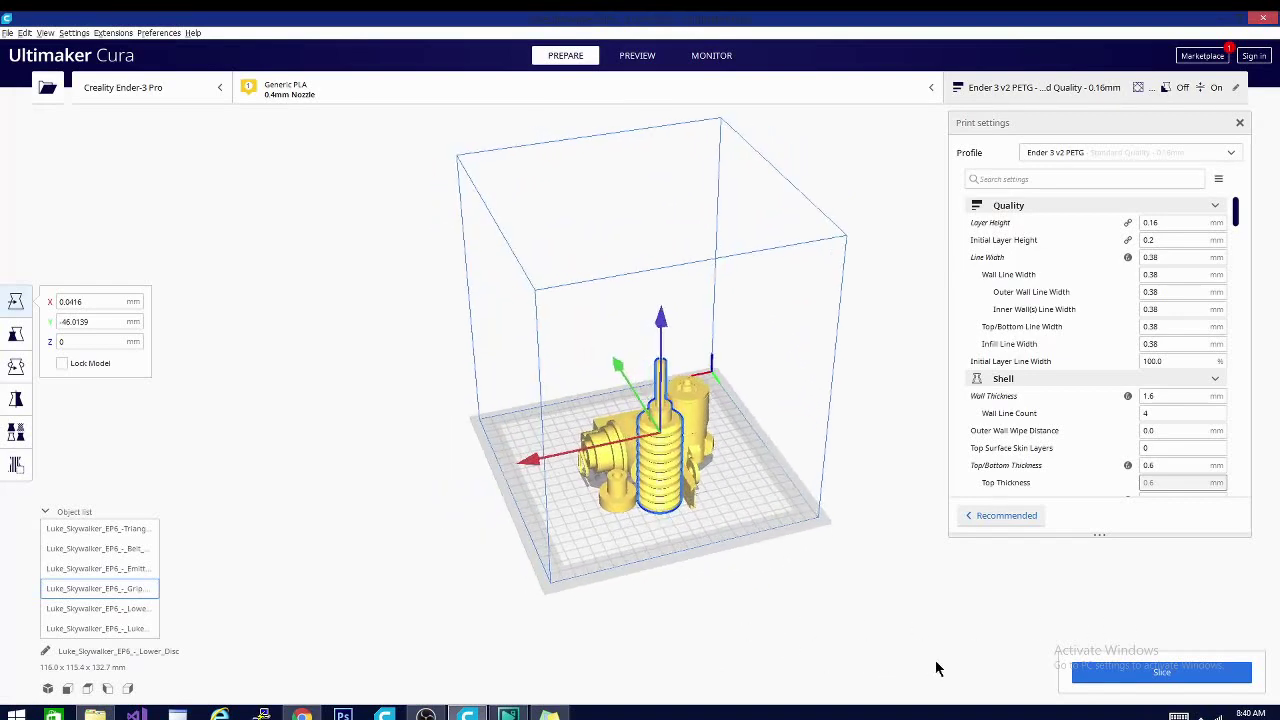